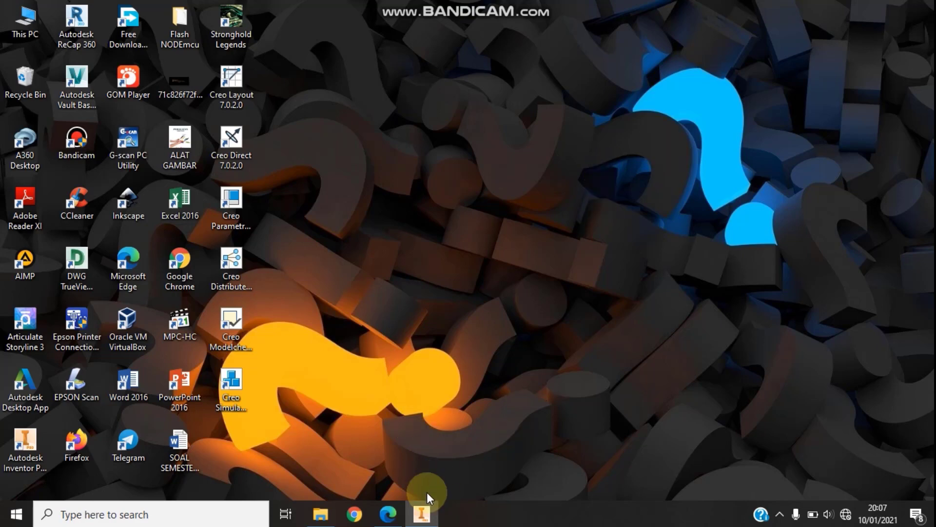
- Bring up the Task 1 bracket drawing PDF in Edge
left_click(388, 512)
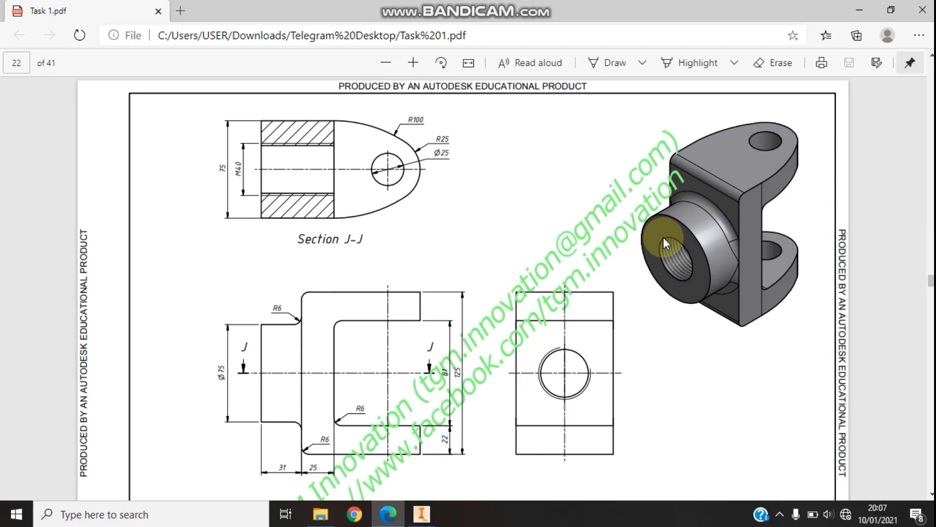
- Switch back to Inventor, which shows the finished brass bracket Part2
left_click(421, 514)
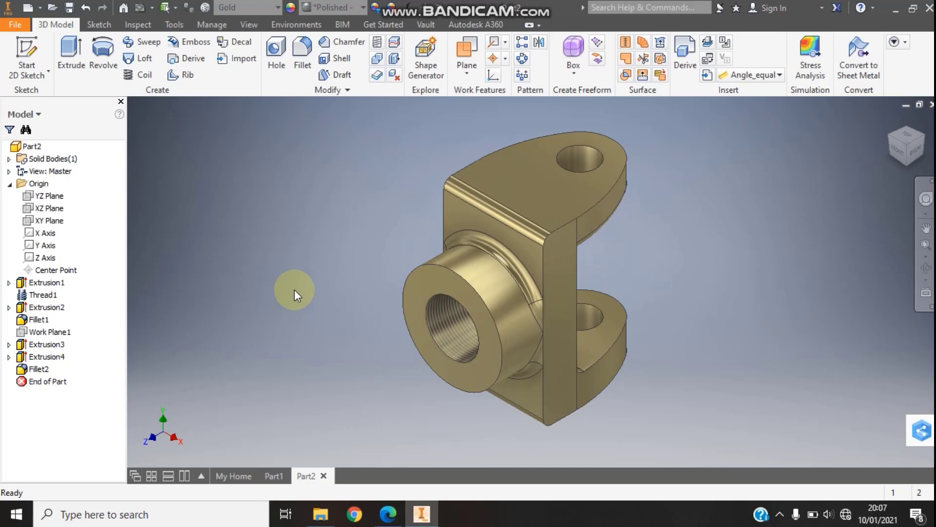
- Create a new part from the metric Standard (mm).ipt template and start a 2D sketch
key("ctrl+n")
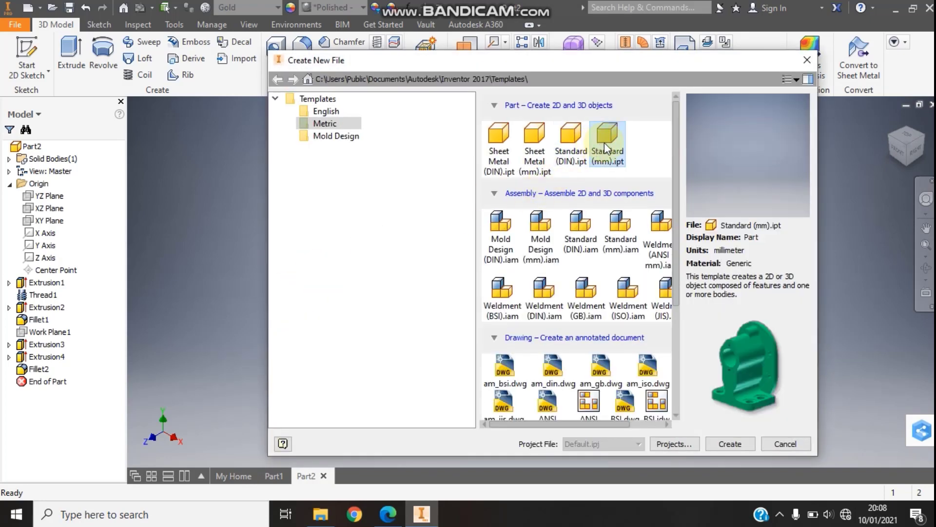
left_click(607, 142)
left_click(729, 445)
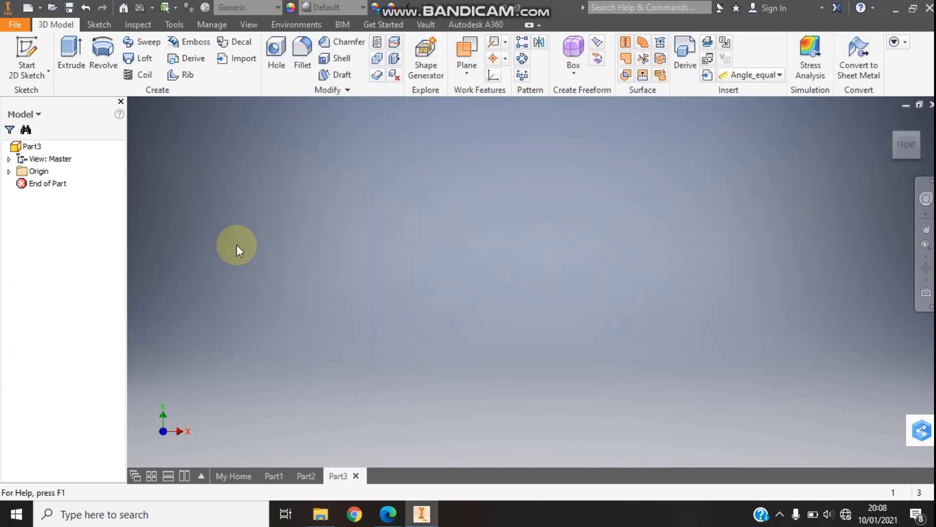
left_click(31, 54)
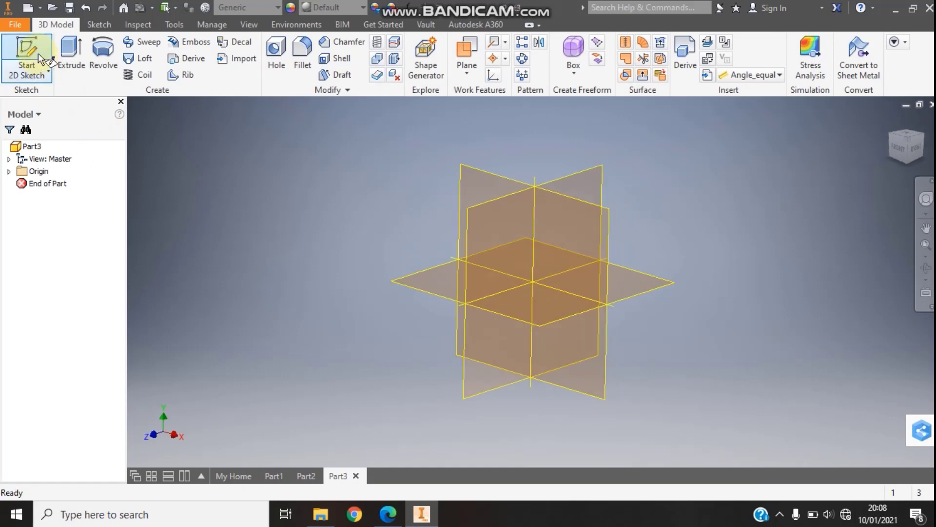
- On the XY plane, draw a 75 mm diameter circle centred on the origin
left_click(498, 179)
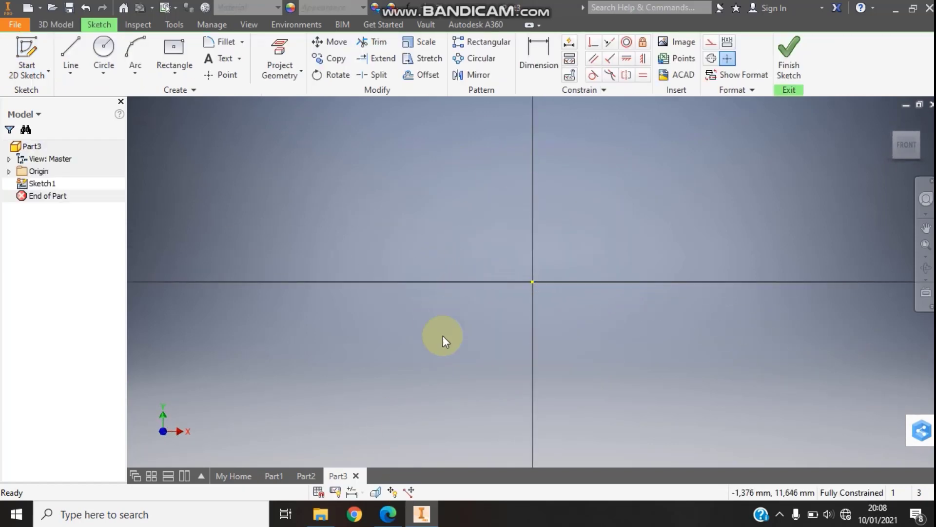
left_click(393, 520)
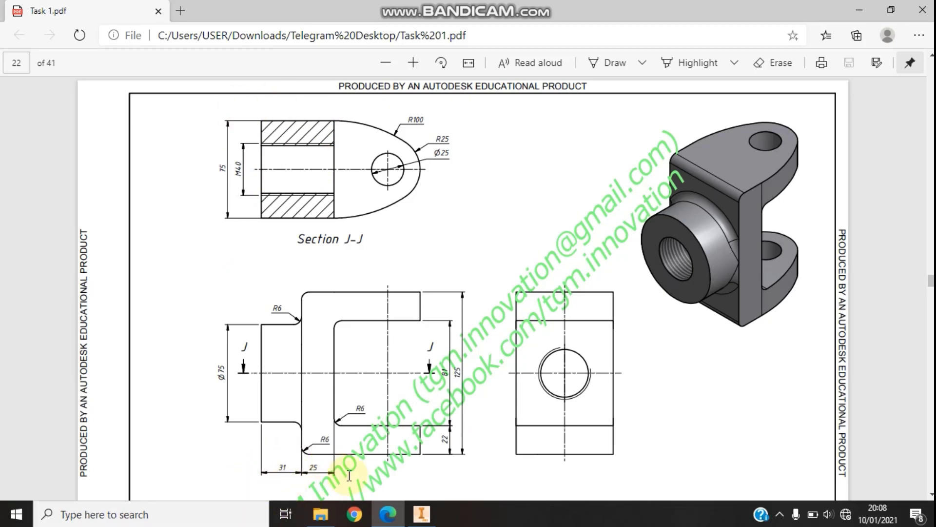
left_click(422, 513)
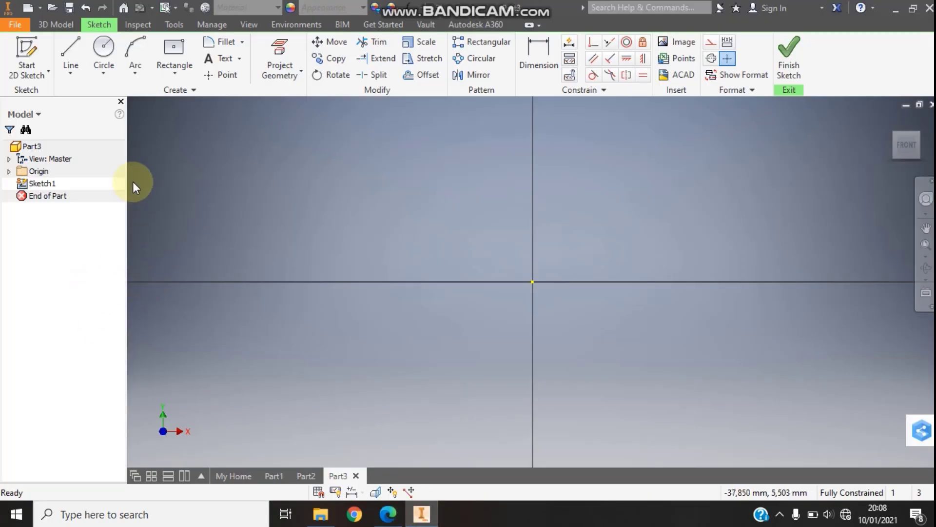
left_click(102, 49)
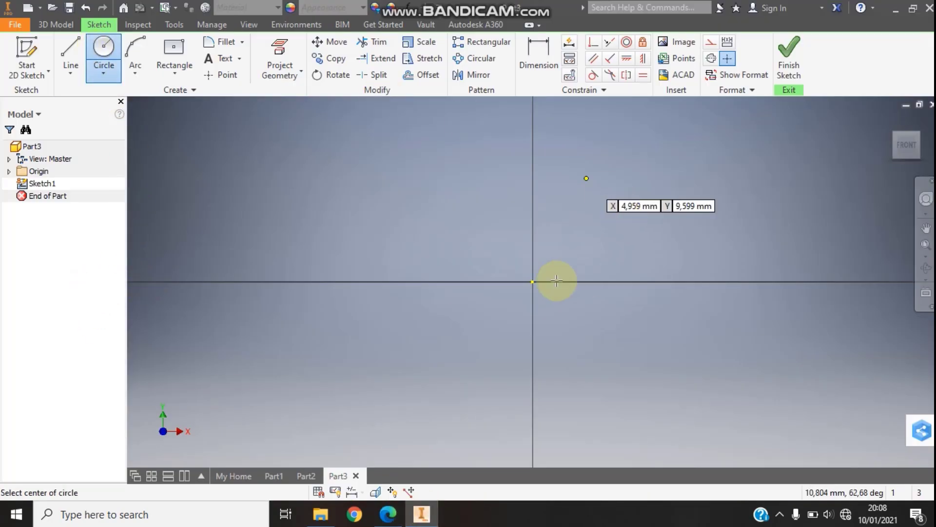
left_click(533, 281)
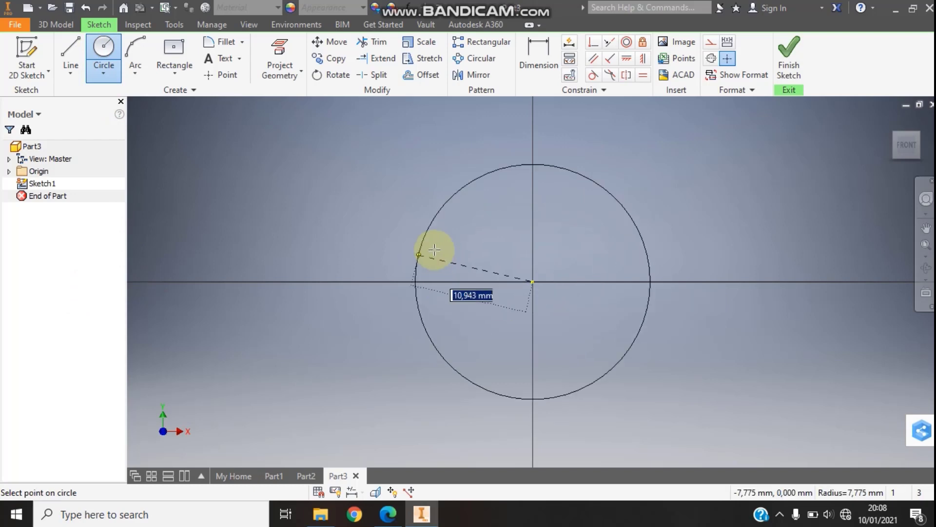
left_click(421, 252)
right_click(421, 249)
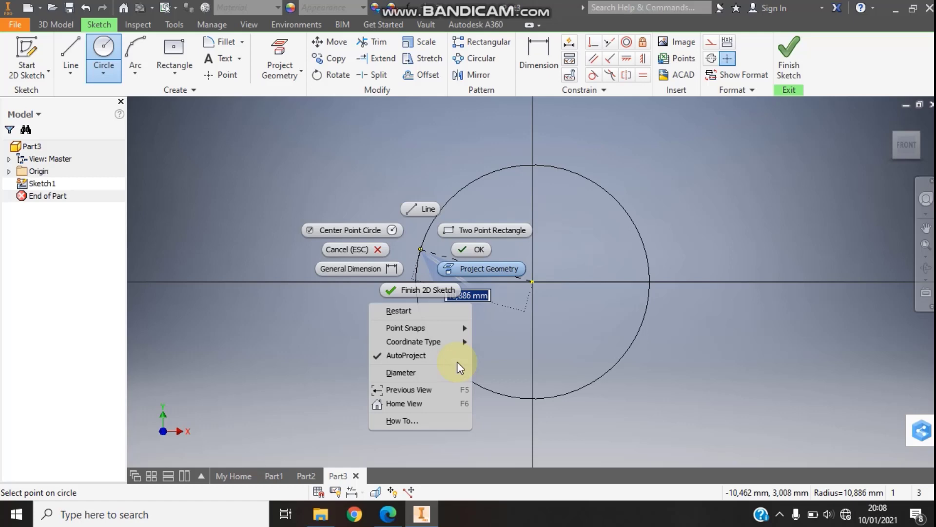
left_click(424, 371)
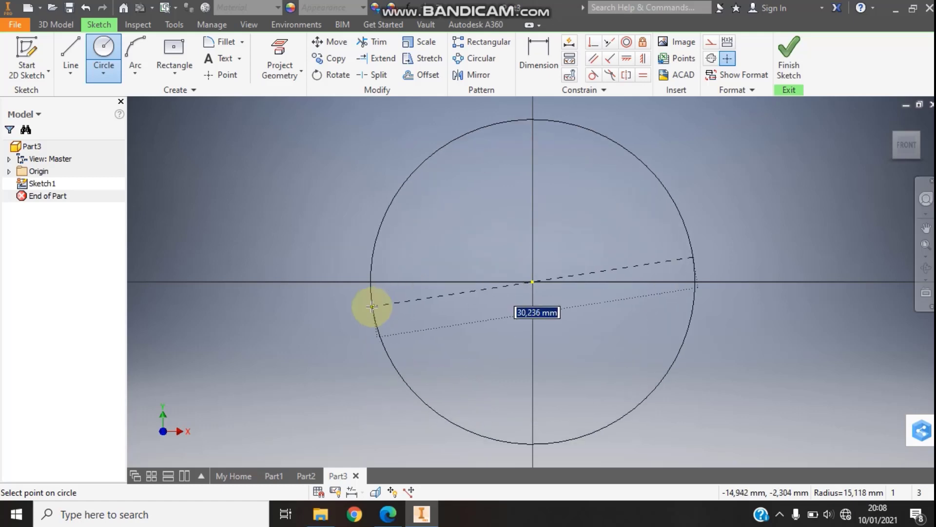
type("75")
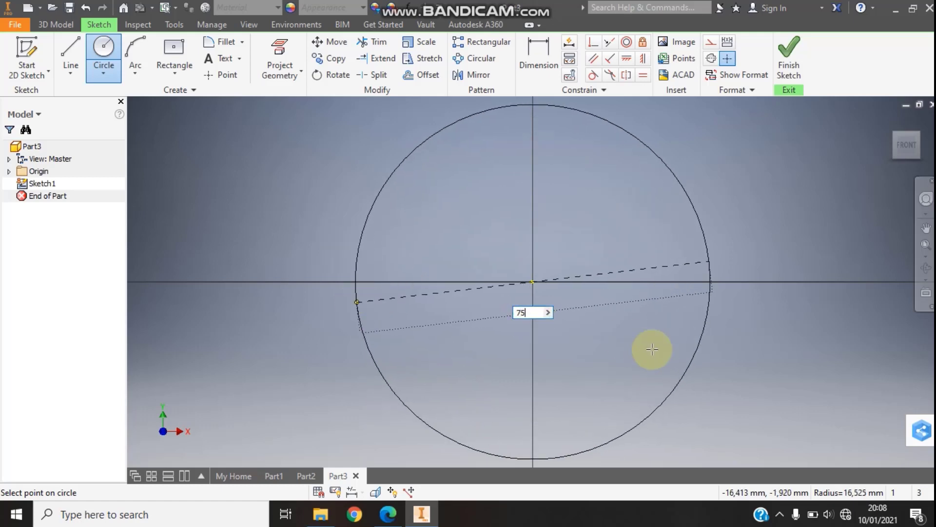
key("Tab")
key("Return")
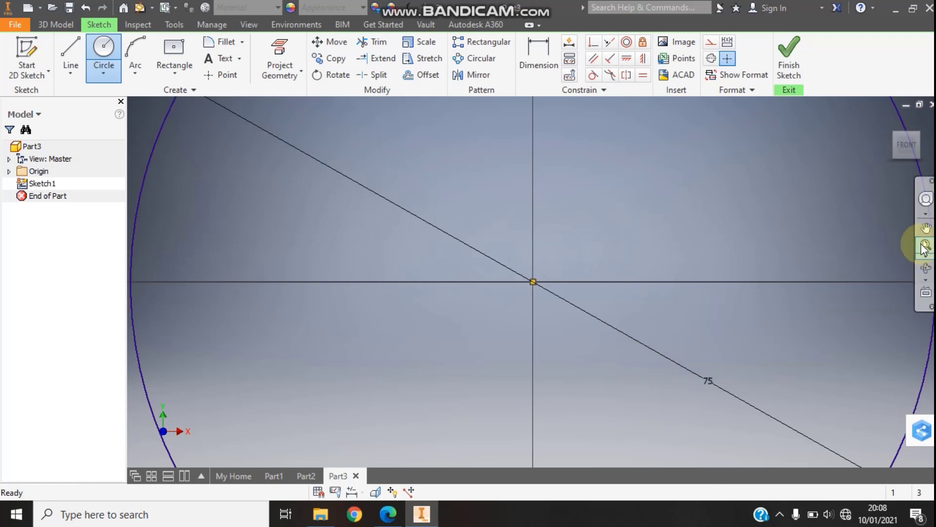
- Add a concentric 40 mm circle at the origin and finish Sketch1
scroll(536, 282, "up", 3)
left_click(533, 281)
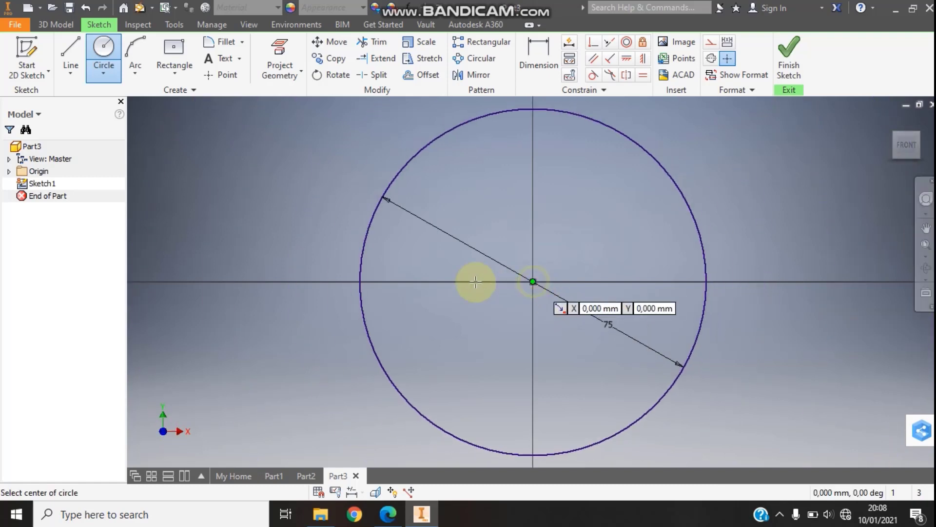
type("40")
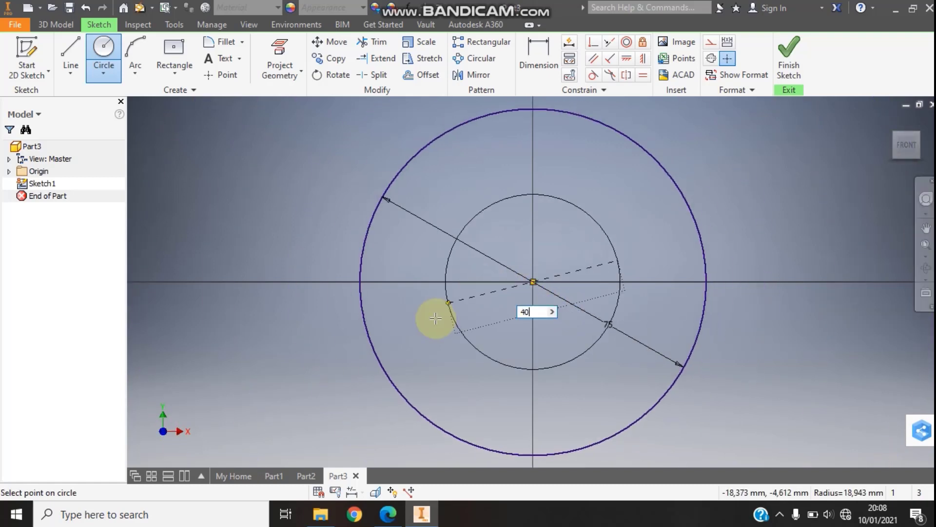
key("Return")
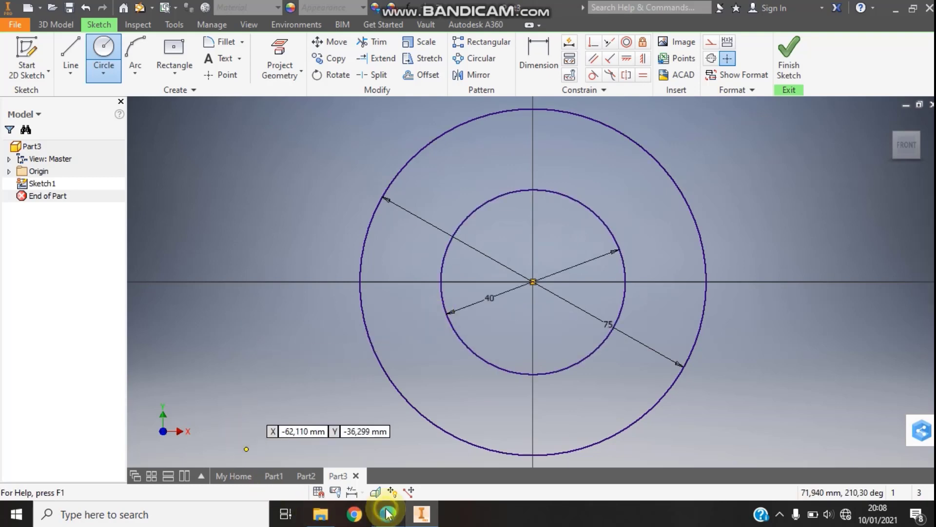
left_click(387, 513)
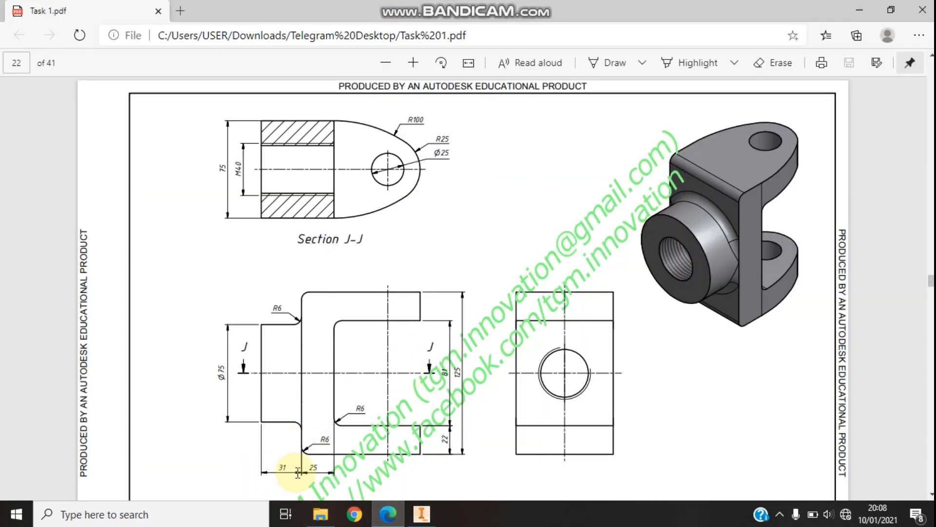
left_click(421, 513)
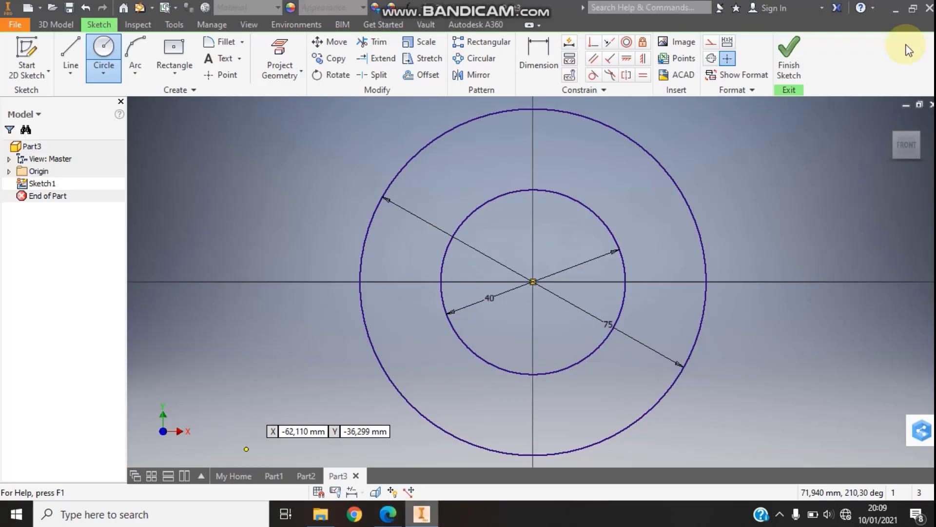
left_click(789, 57)
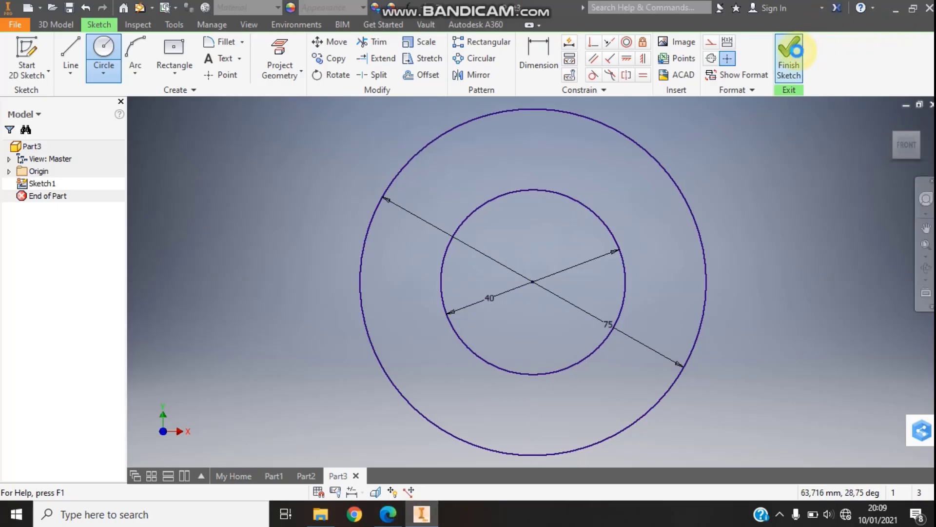
left_click(926, 244)
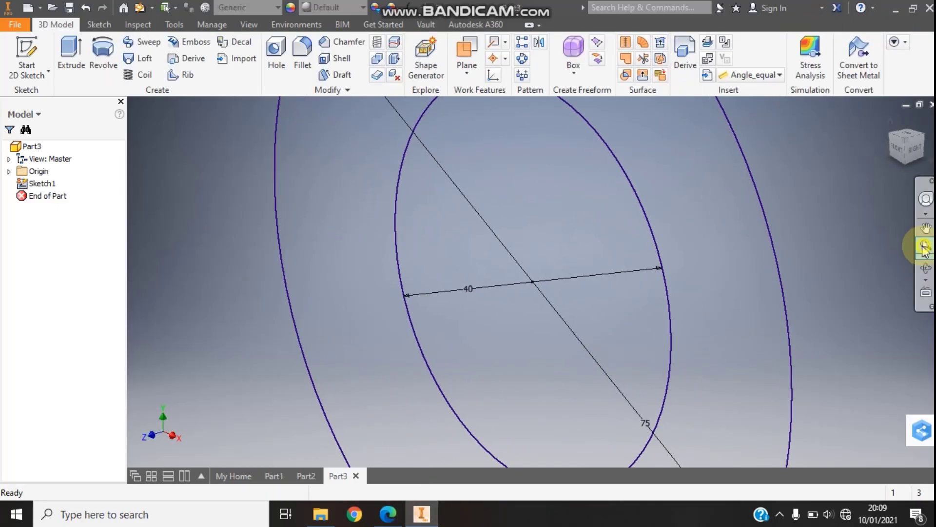
left_click(72, 51)
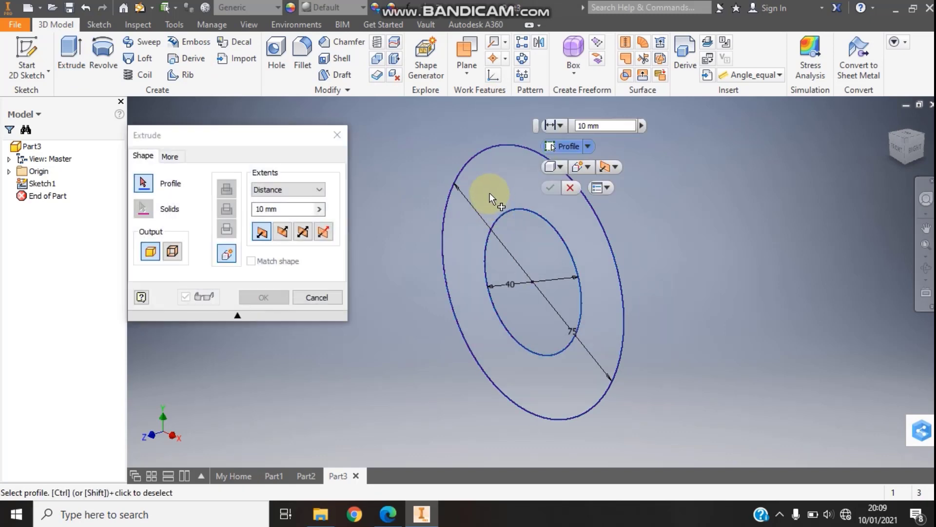
left_click(485, 189)
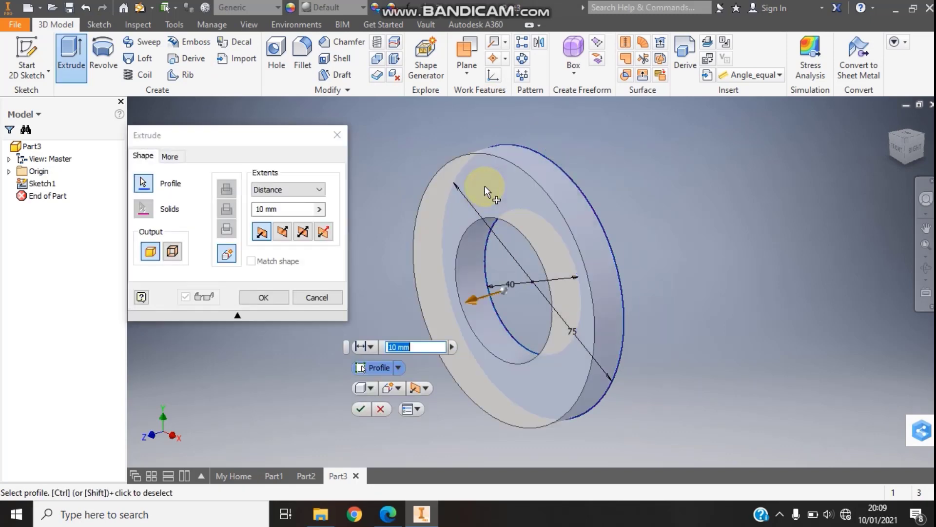
left_click(283, 232)
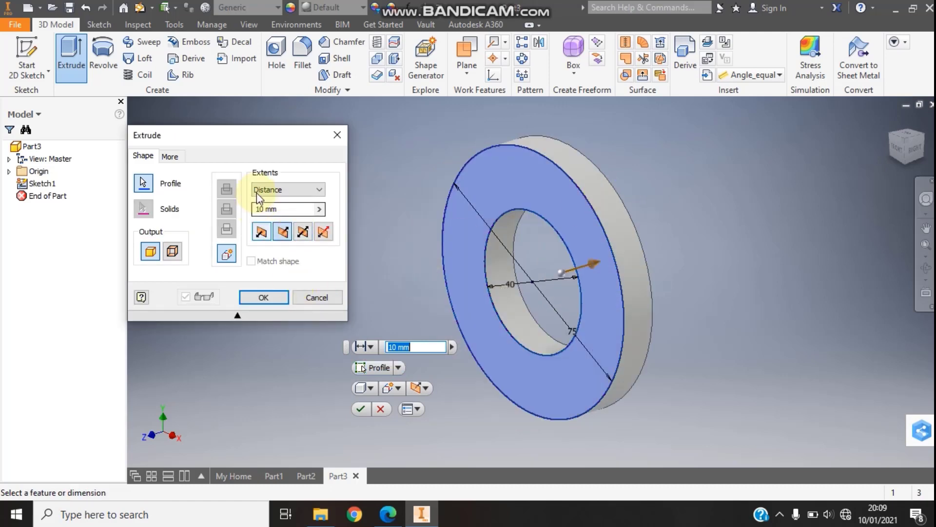
left_click(425, 346)
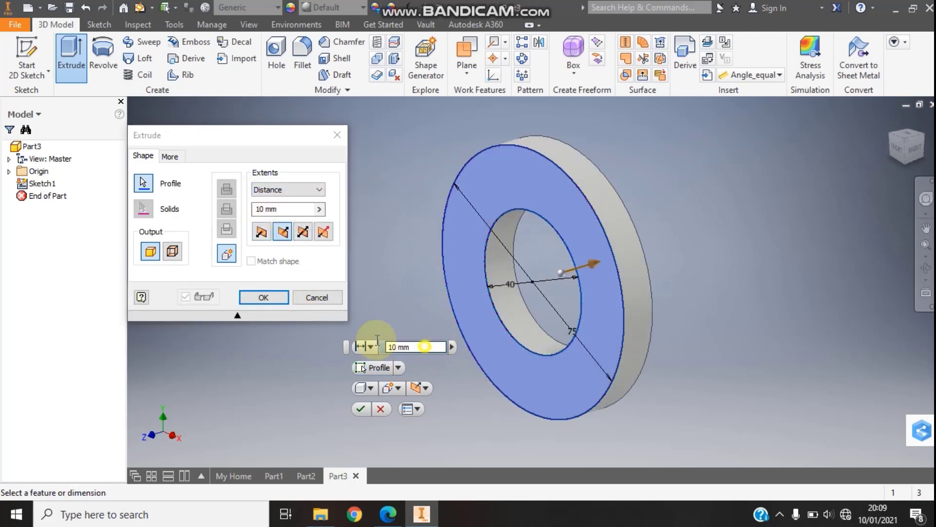
type("31")
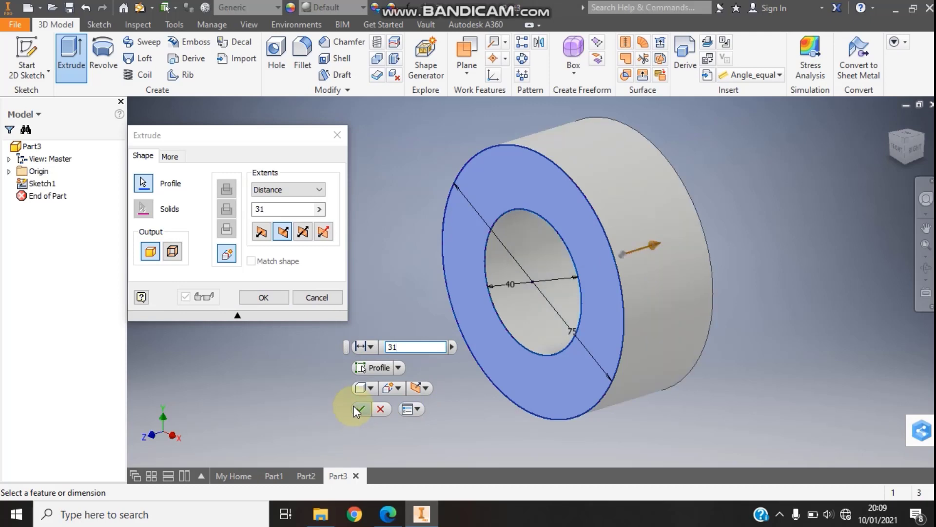
left_click(355, 408)
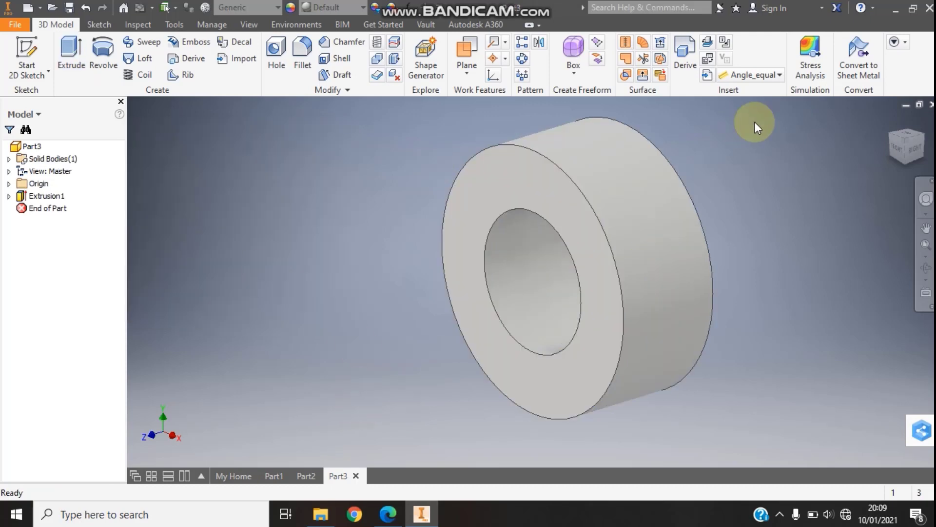
left_click(388, 513)
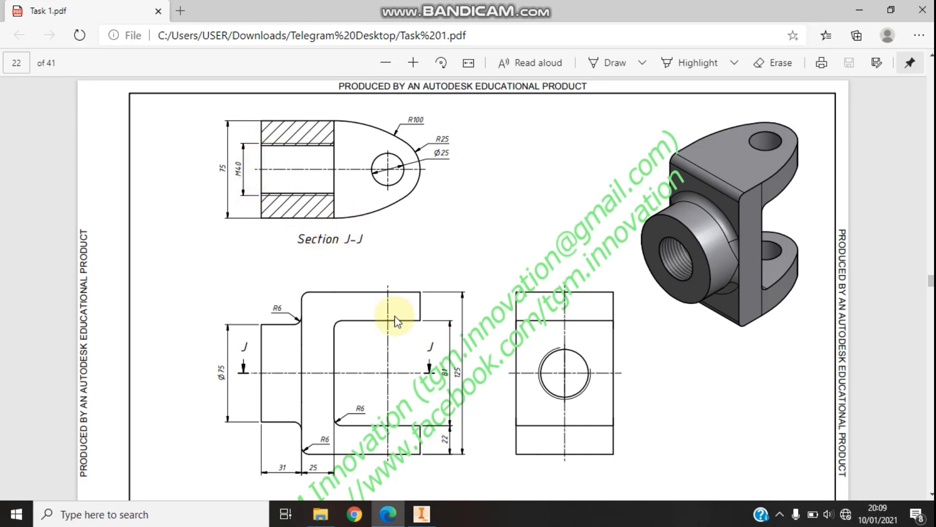
left_click(422, 514)
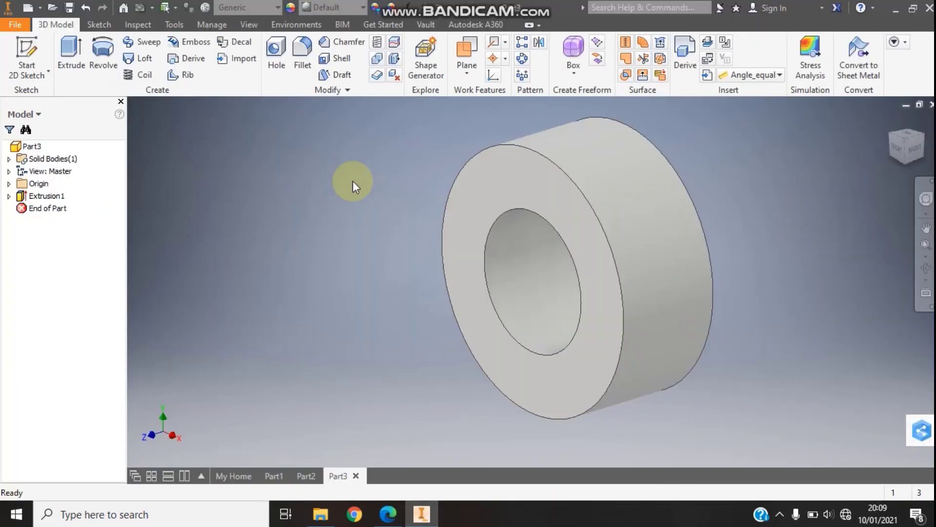
left_click(546, 234)
- Thread the 40 mm bore with an ANSI Metric M40x2 right-hand thread
left_click(286, 130)
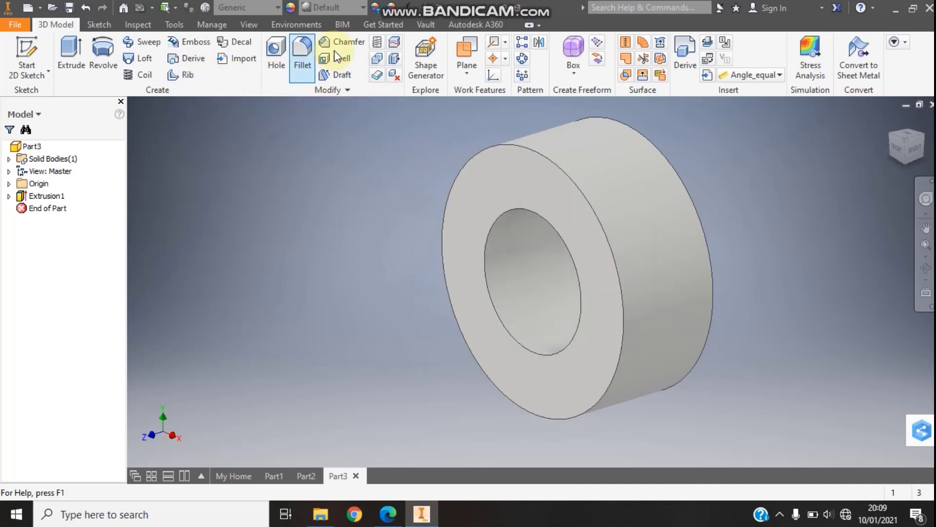
left_click(374, 42)
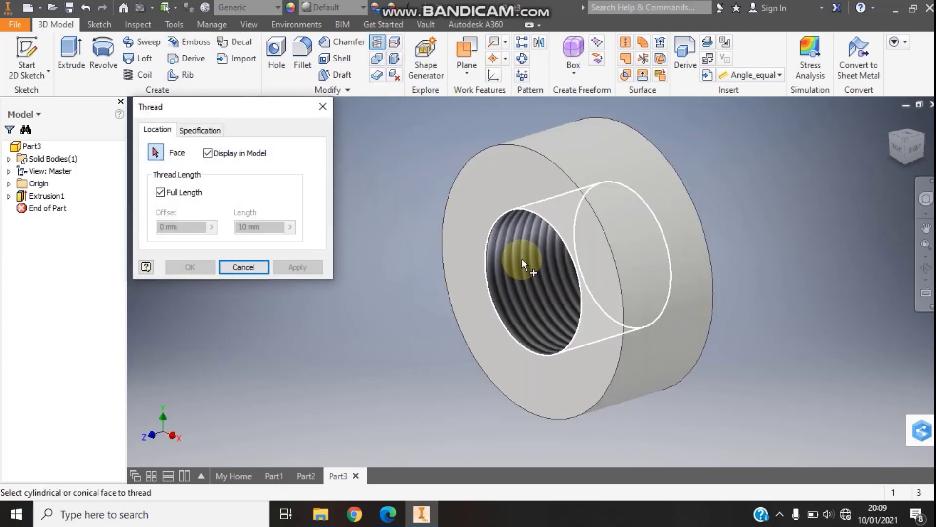
left_click(504, 276)
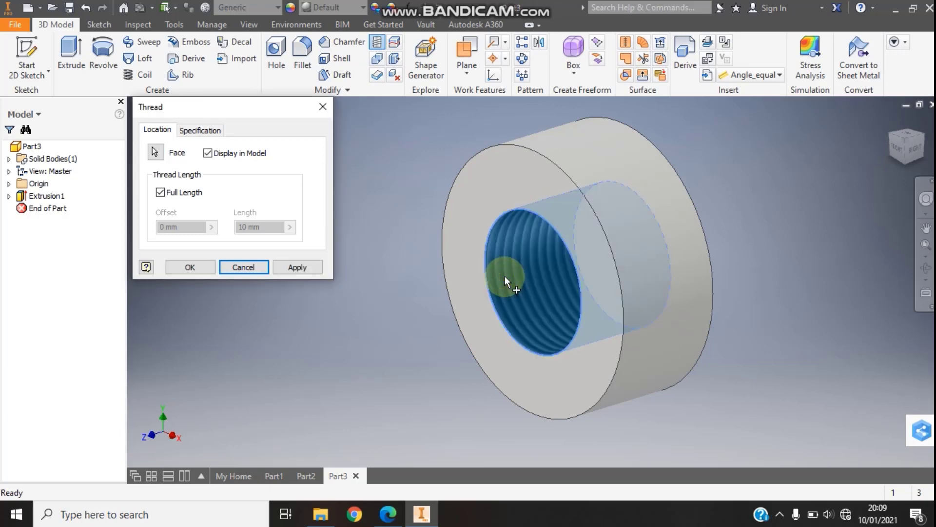
left_click(207, 133)
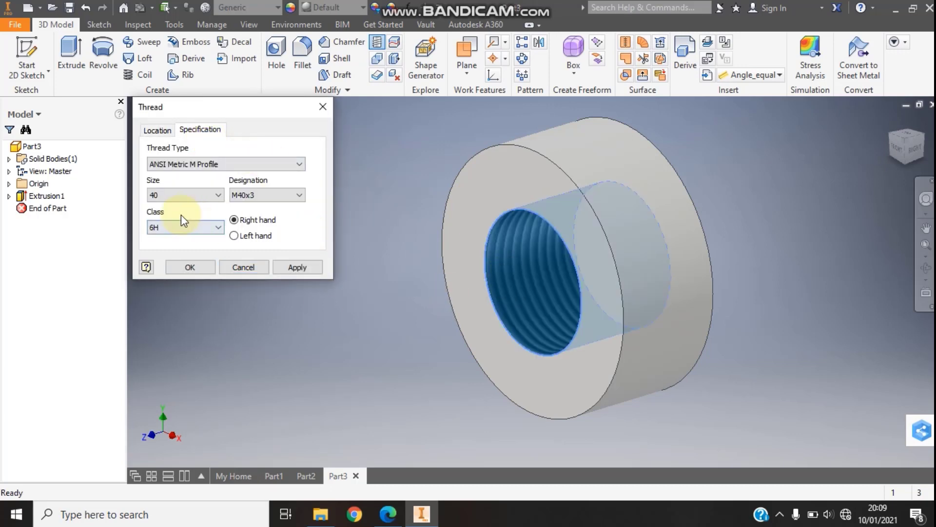
left_click(254, 195)
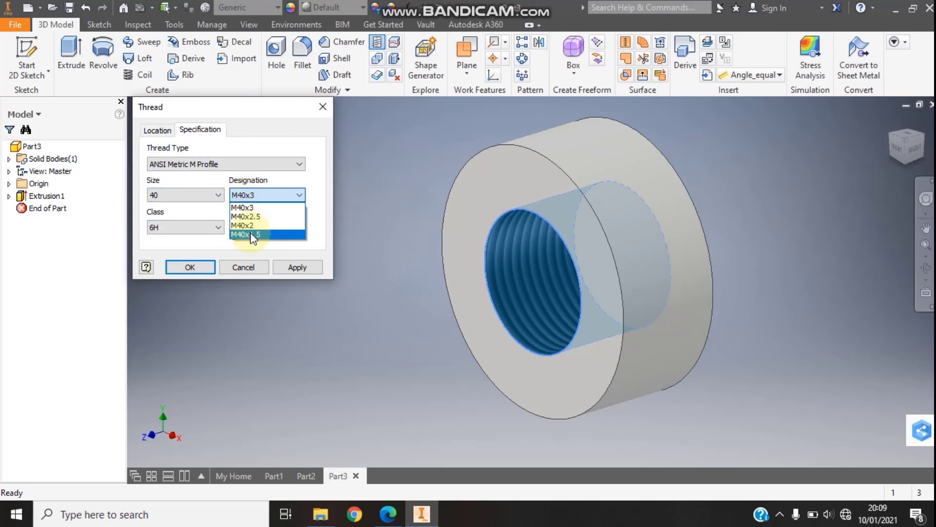
left_click(251, 234)
left_click(259, 195)
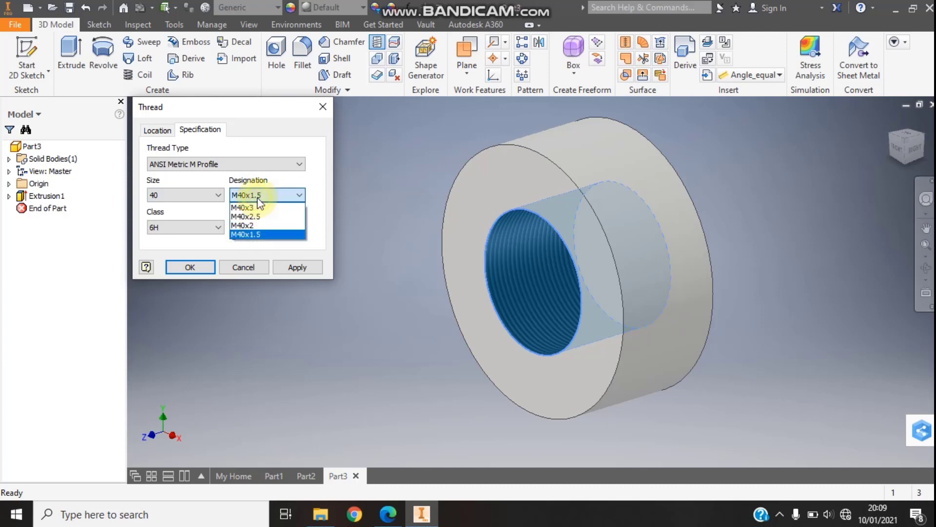
left_click(252, 224)
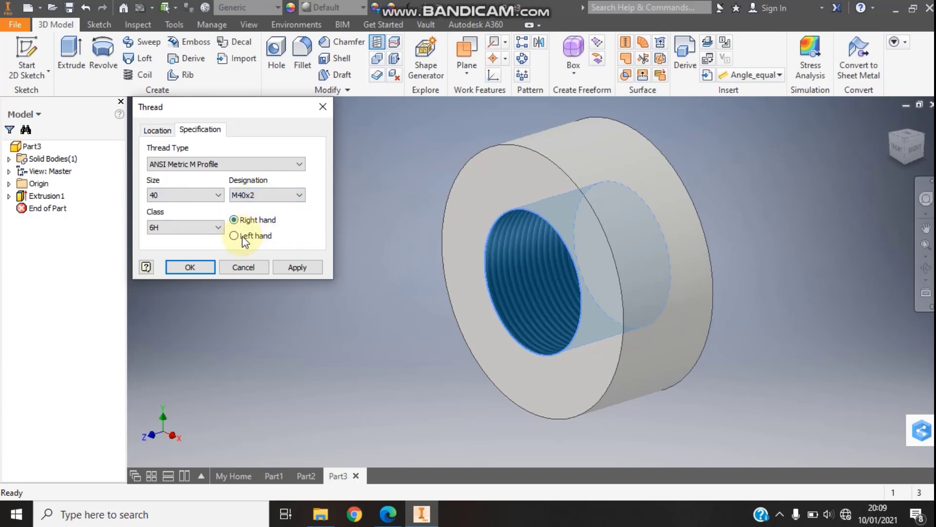
left_click(239, 222)
left_click(205, 269)
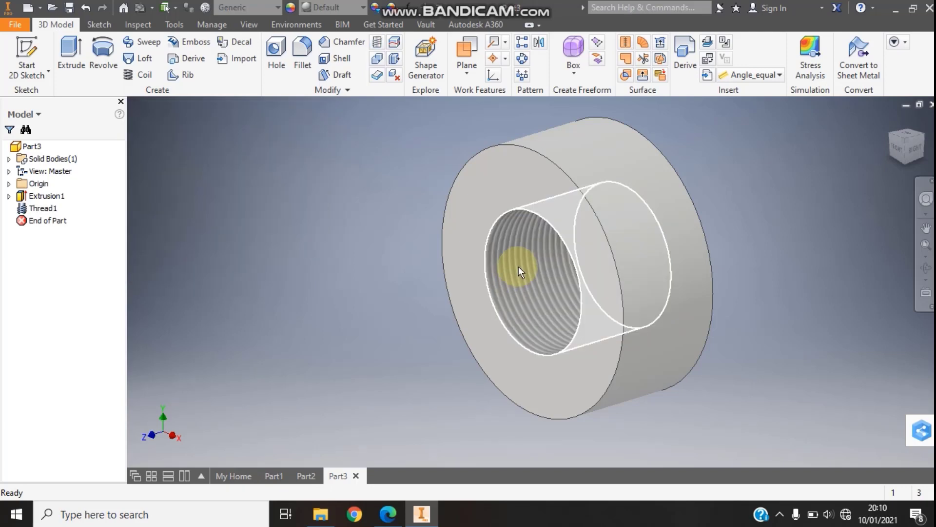
left_click(394, 519)
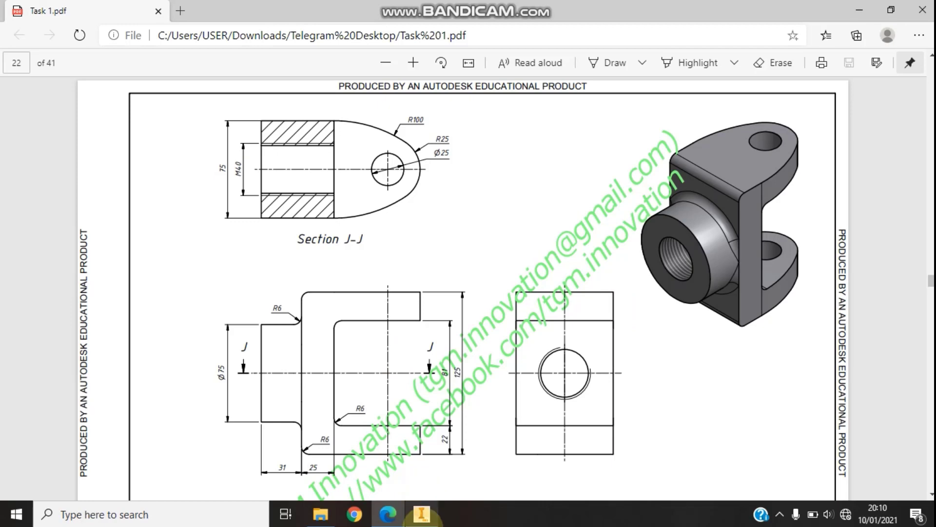
left_click(423, 515)
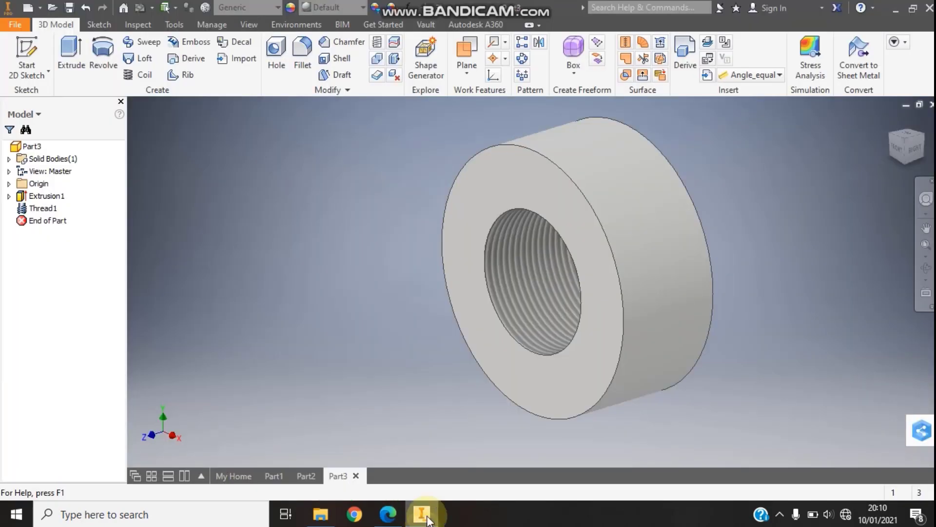
- On the ring's end face, sketch a 125 × 75 mm rectangle centred on the origin
left_click(29, 60)
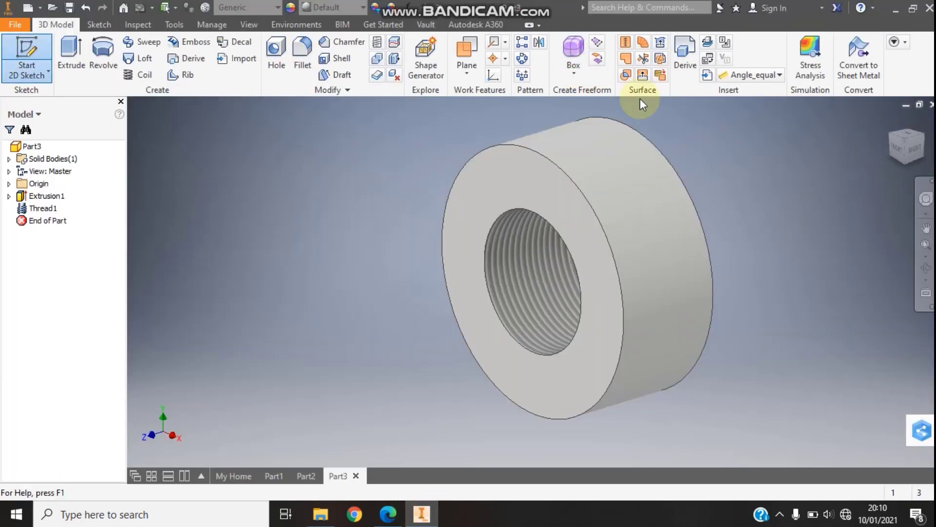
left_click(659, 148)
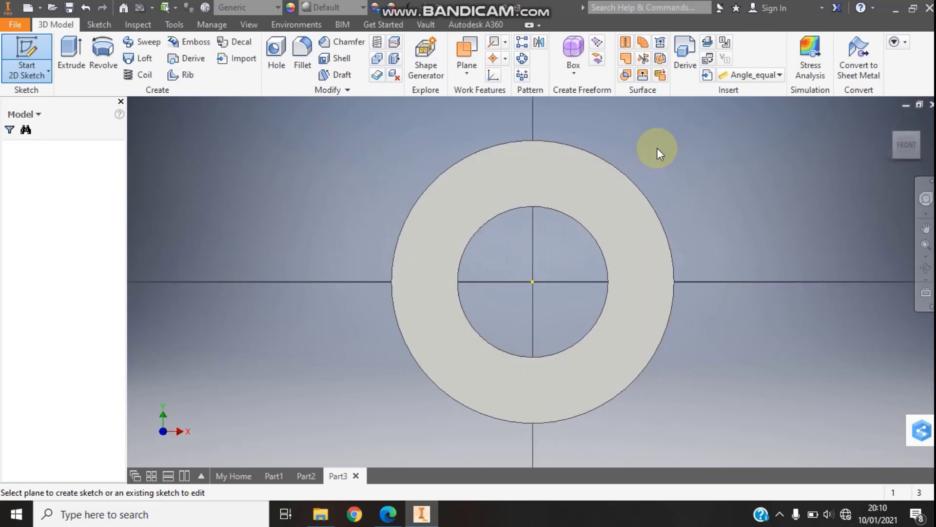
left_click(176, 68)
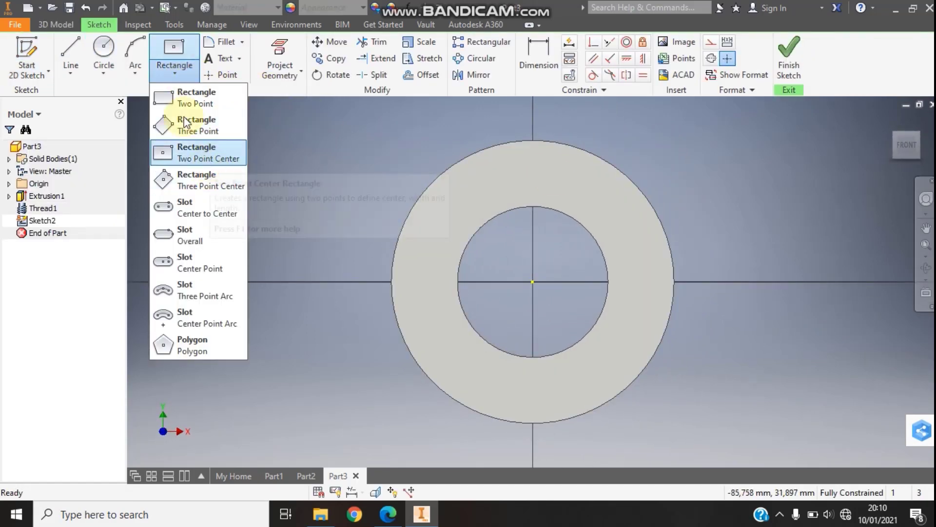
left_click(194, 153)
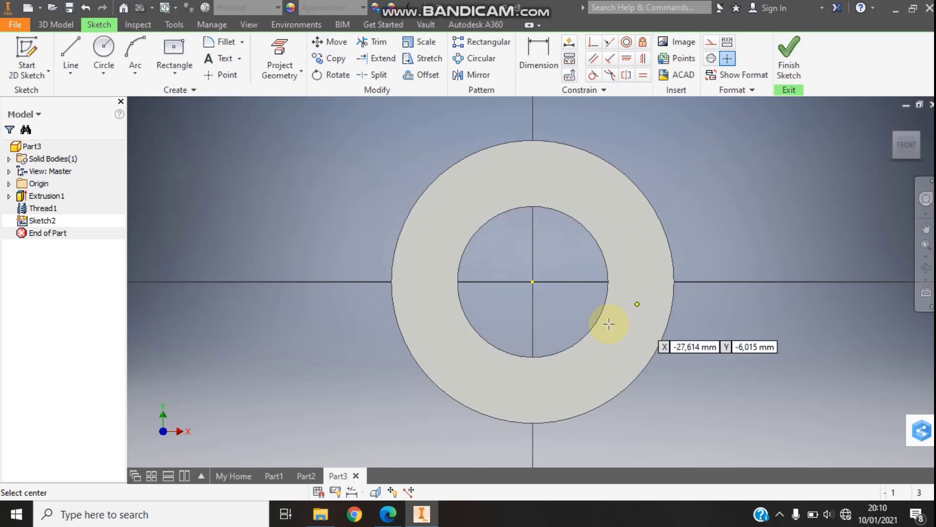
left_click(532, 281)
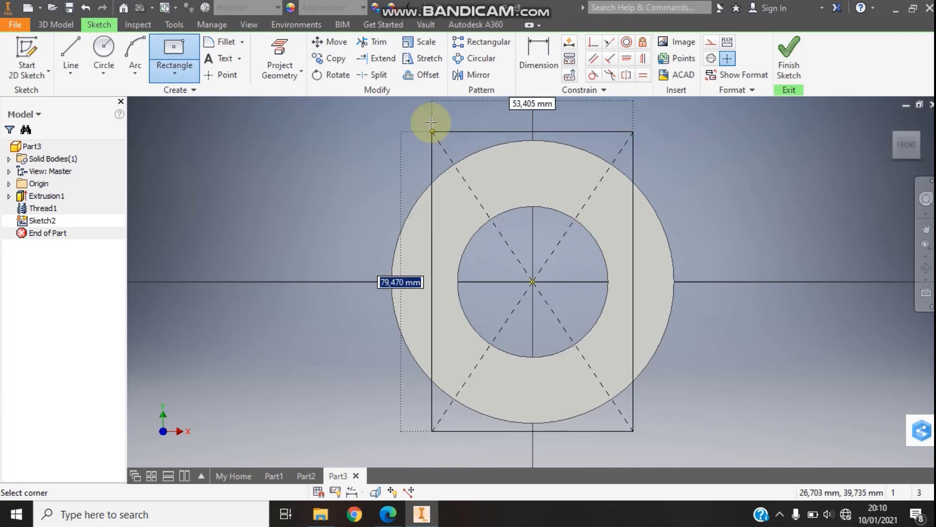
type("125")
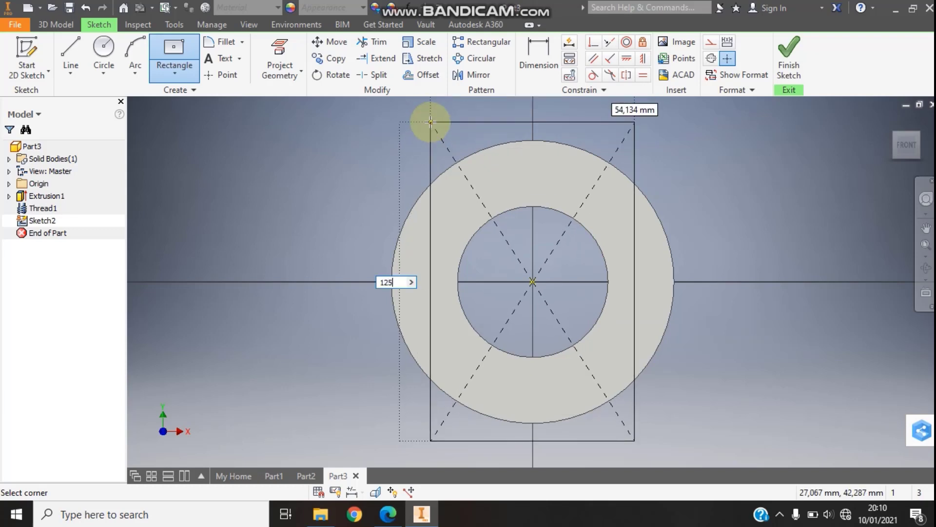
key("Tab")
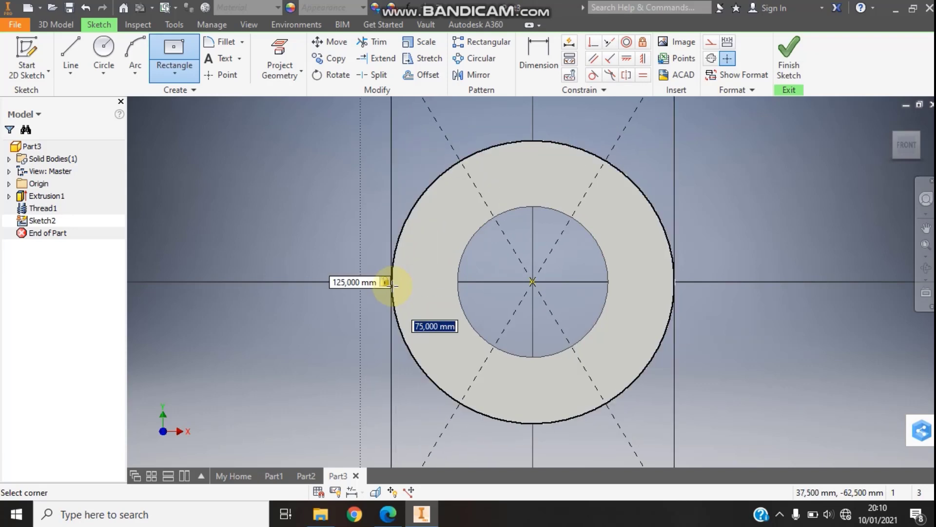
key("Return")
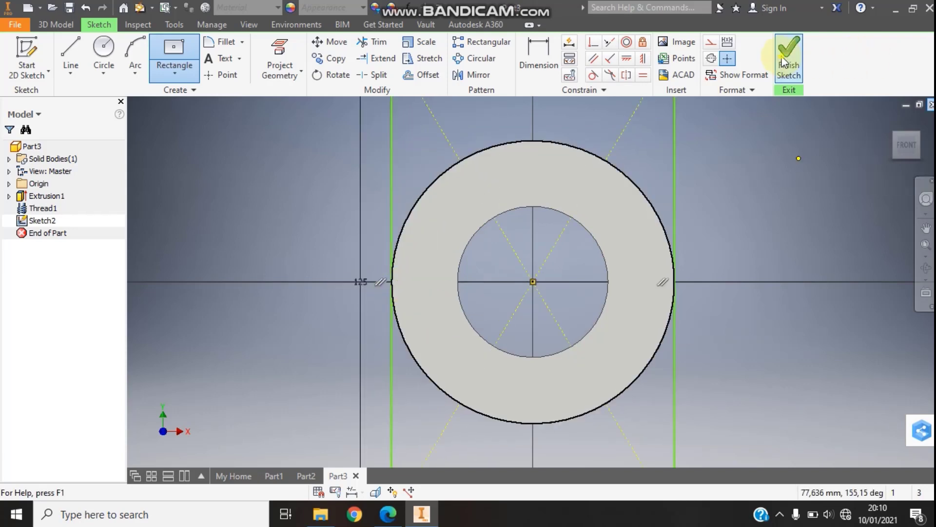
left_click(788, 54)
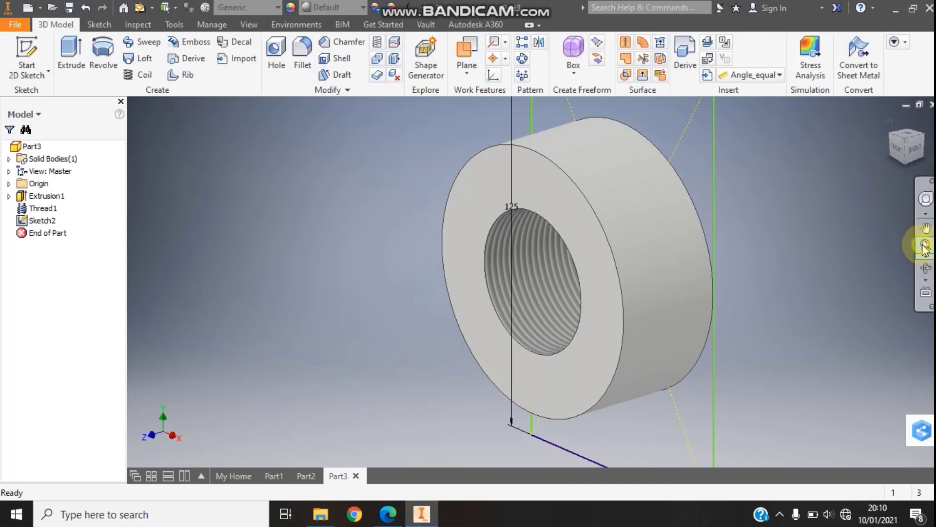
- Extrude the rectangle 25 mm into a plate joined to the ring
left_click(925, 248)
left_click(403, 516)
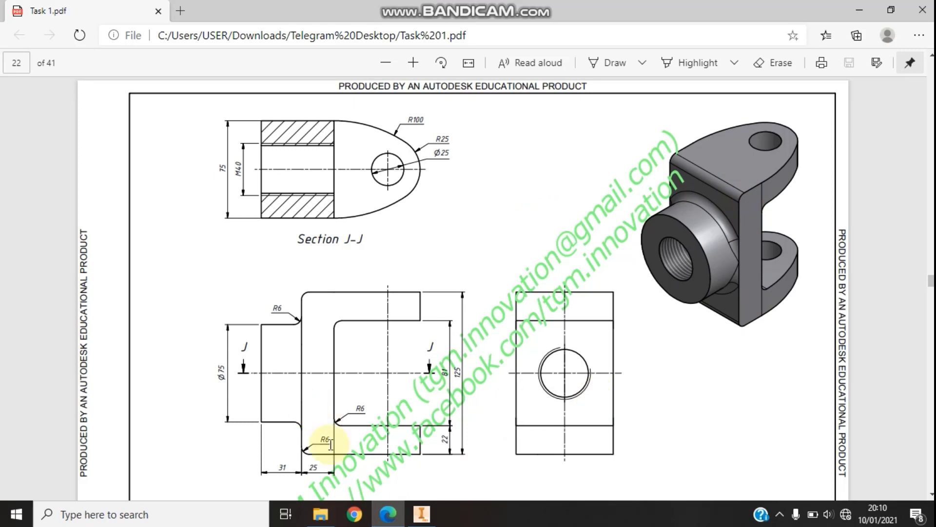
left_click(420, 516)
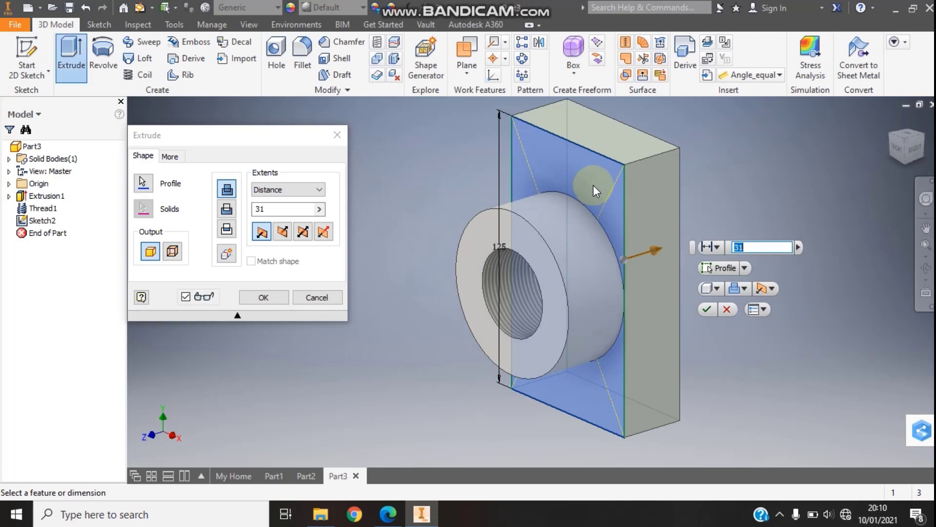
type("2")
left_click(713, 191)
type("5")
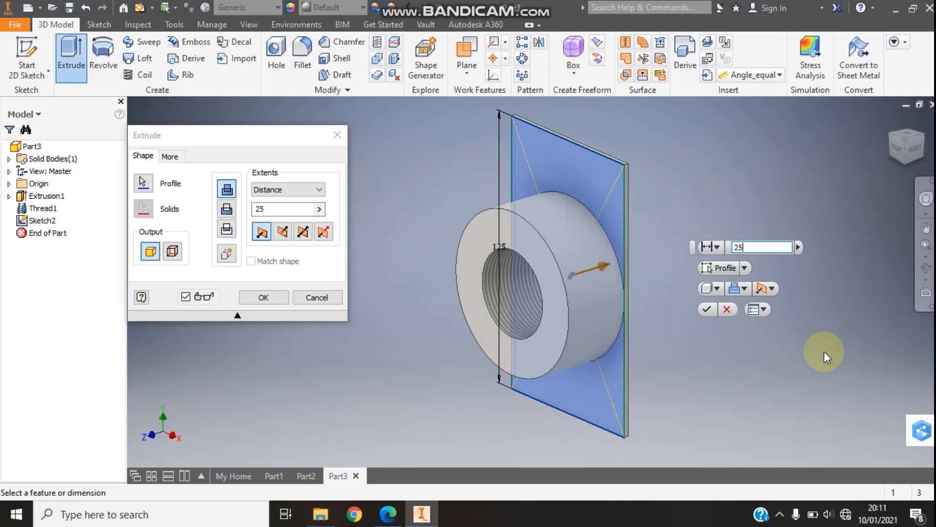
left_click(702, 305)
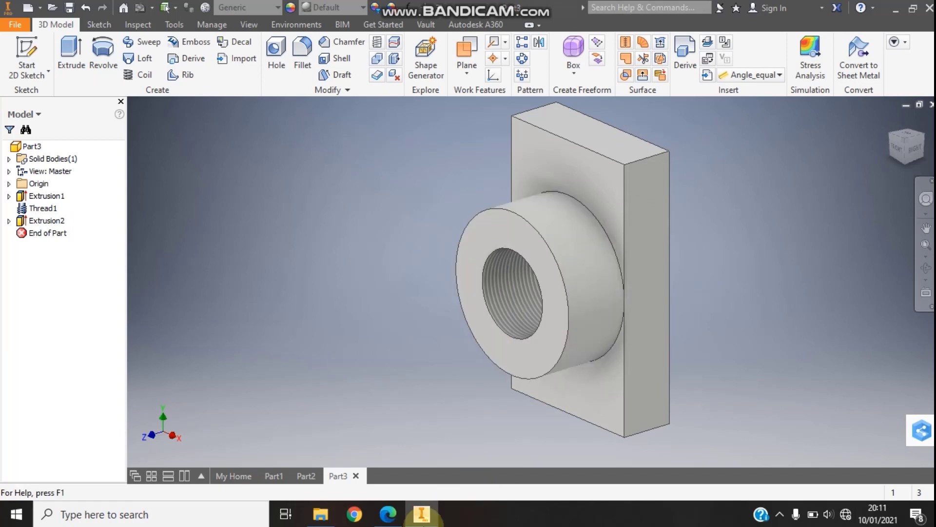
left_click(385, 518)
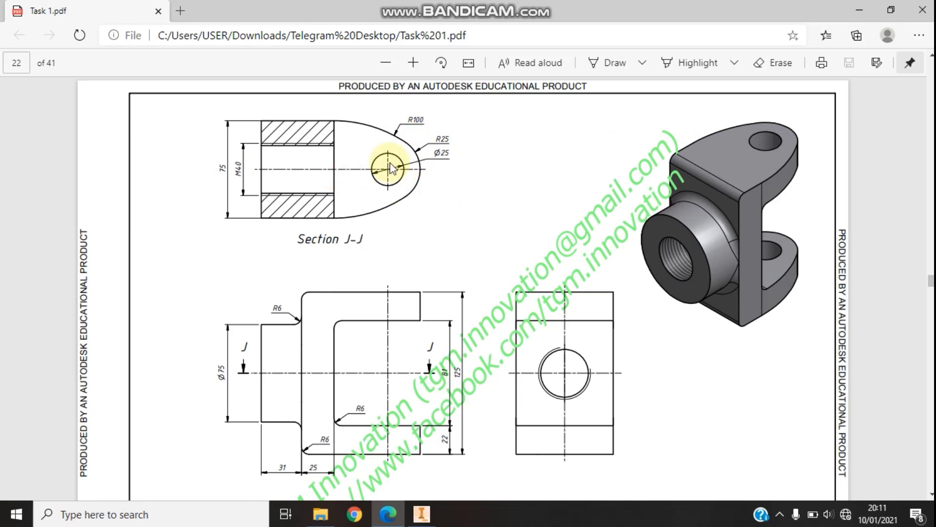
left_click(421, 514)
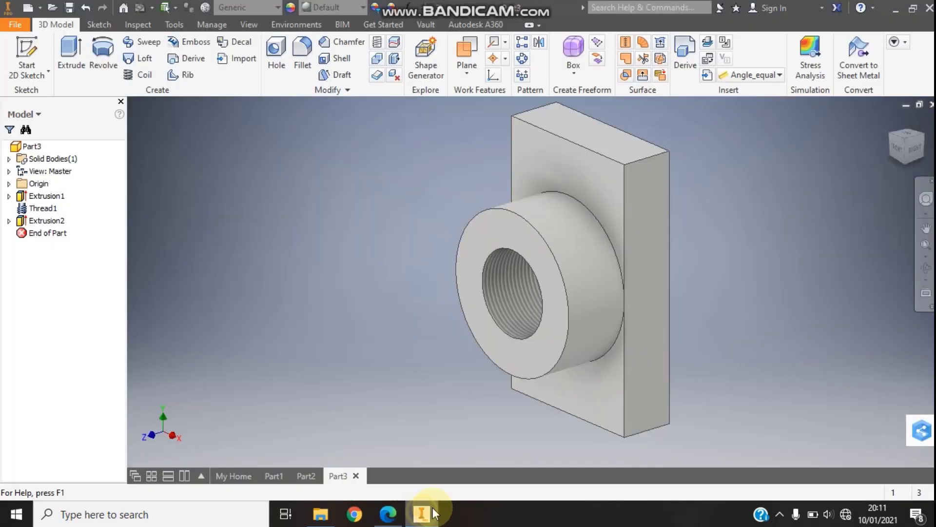
- On the plate's top face, sketch a Ø25 circle dimensioned 40 mm from the plate's right edge
left_click(29, 56)
left_click(593, 130)
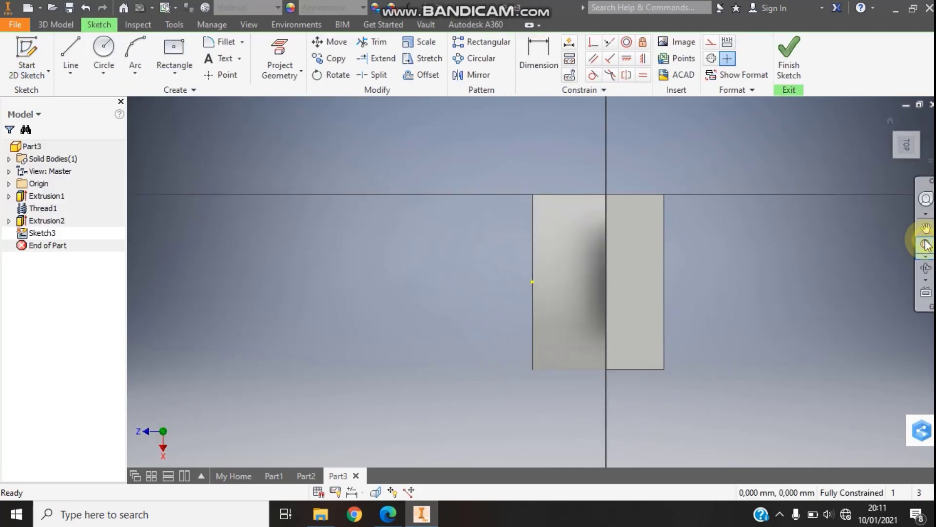
left_click(103, 53)
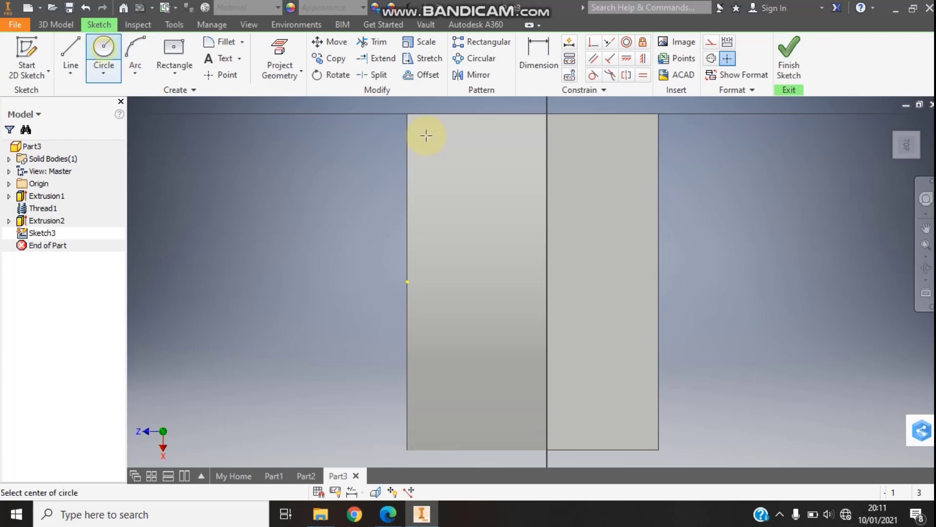
left_click(834, 280)
type("25")
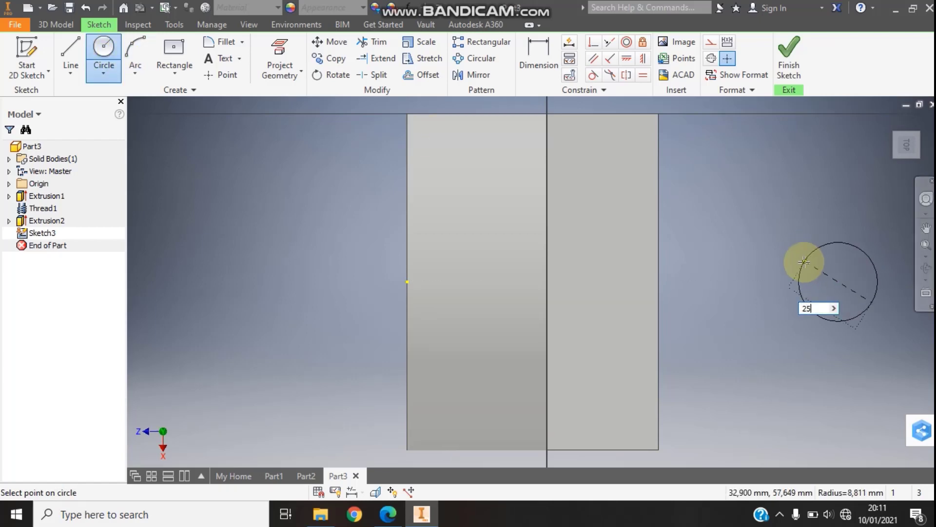
key("Return")
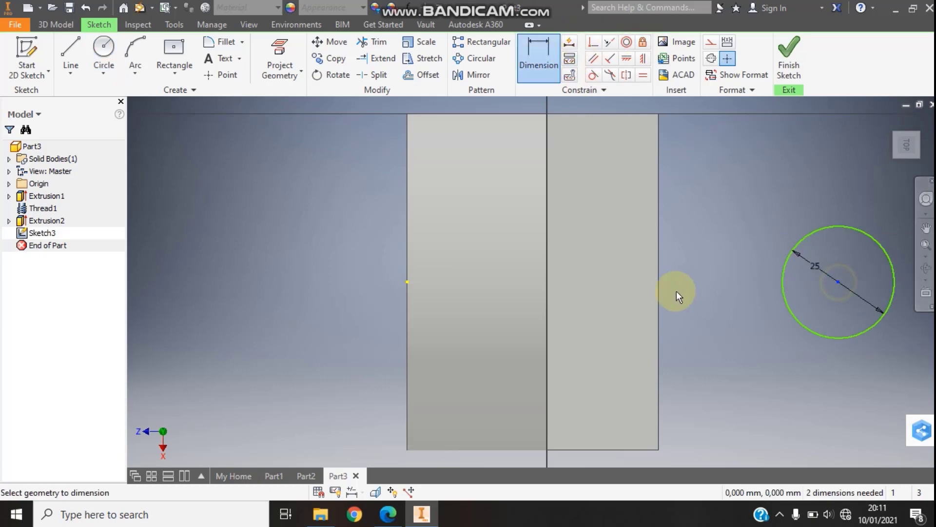
left_click(659, 289)
left_click(783, 298)
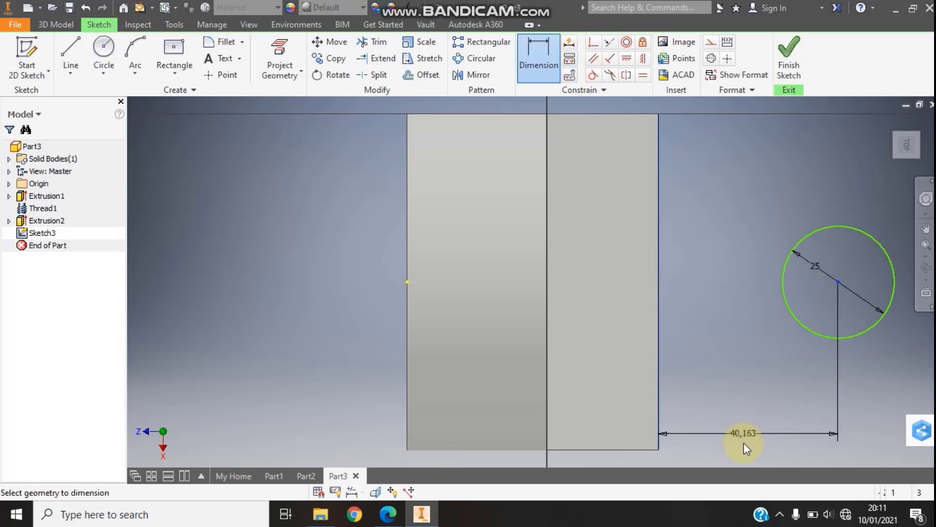
left_click(744, 446)
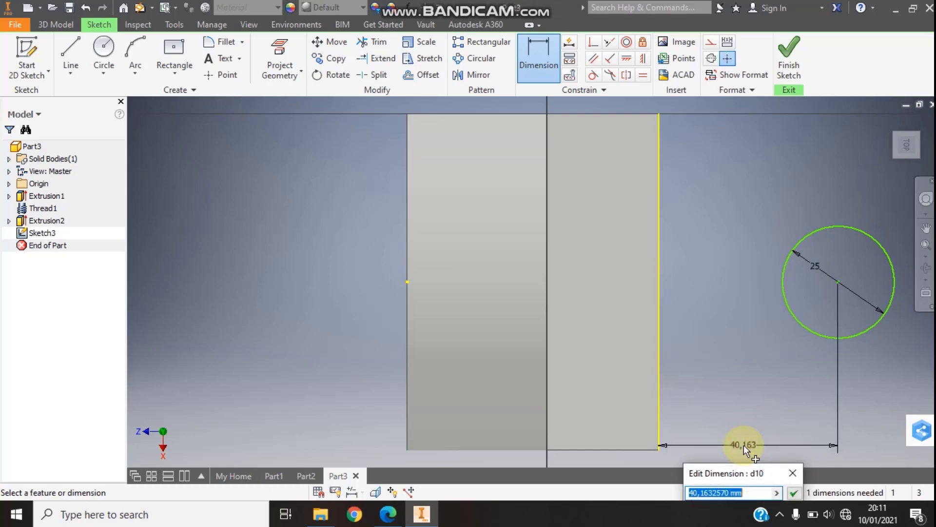
type("40")
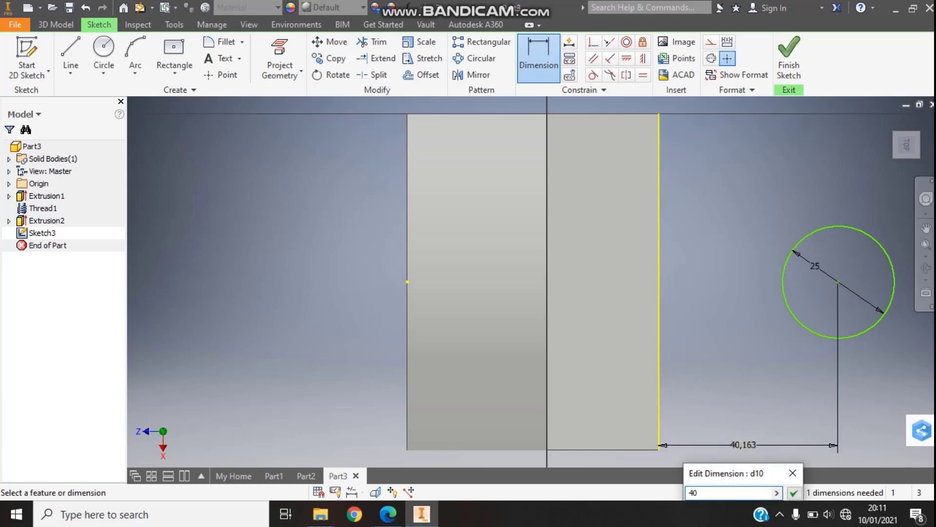
key("Return")
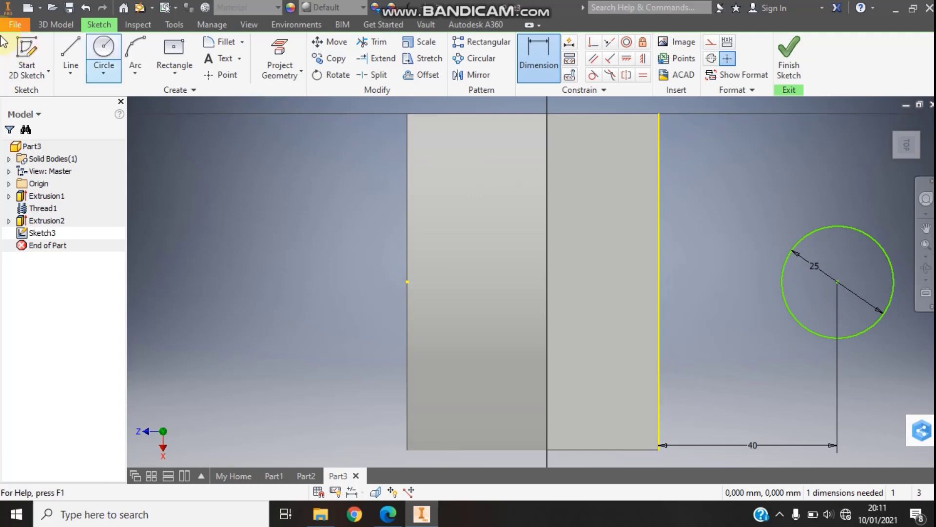
- Add a concentric radius 25 circle around the hole and compare with the PDF
left_click(104, 49)
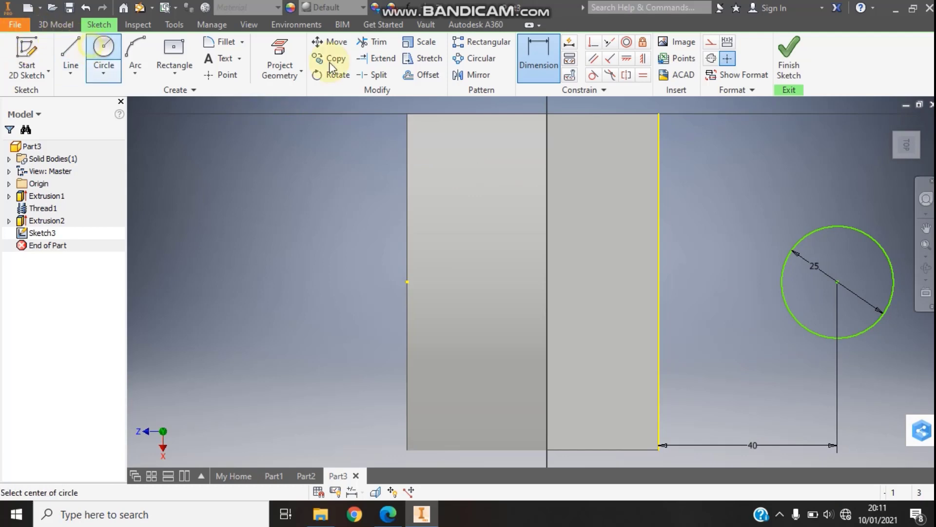
left_click(835, 281)
right_click(728, 241)
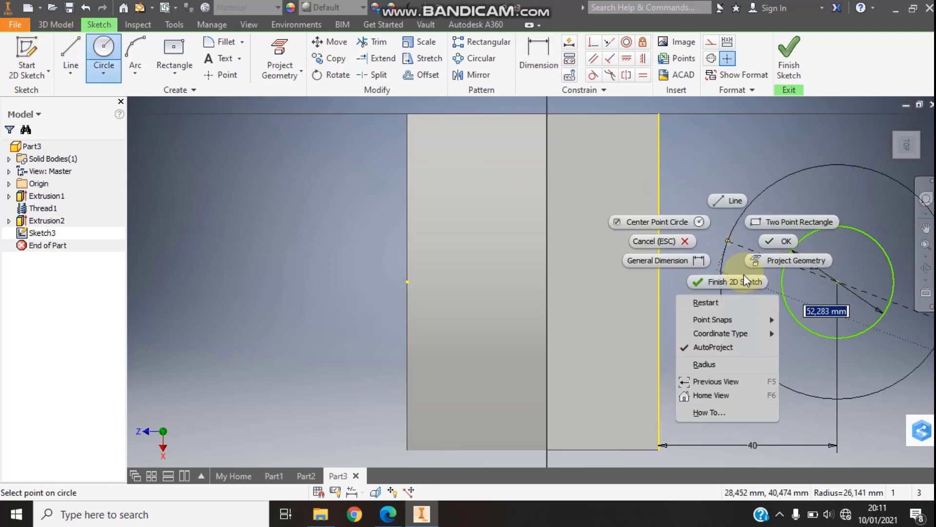
left_click(735, 364)
type("5")
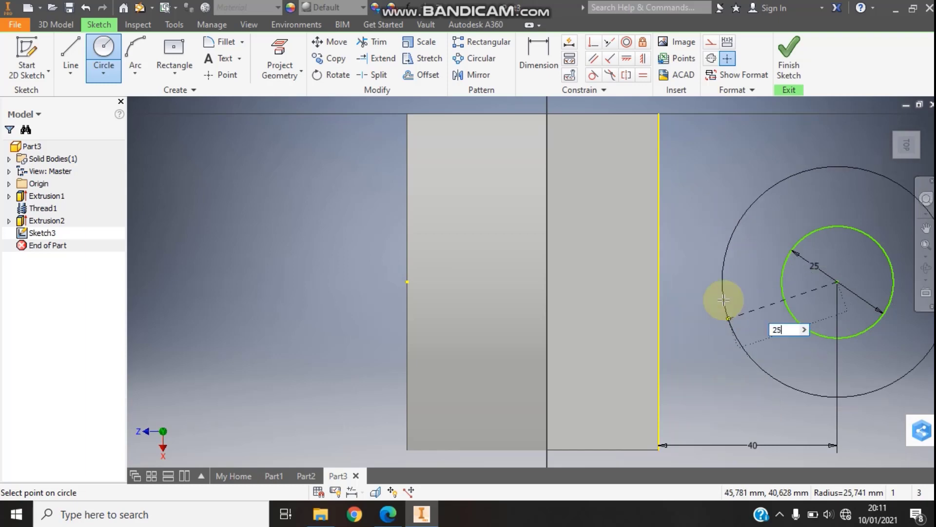
key("Return")
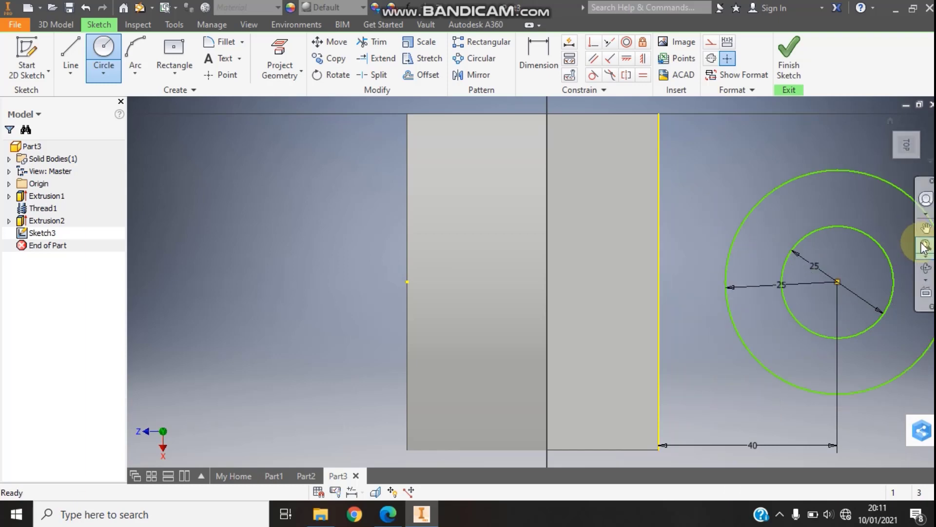
left_click(925, 245)
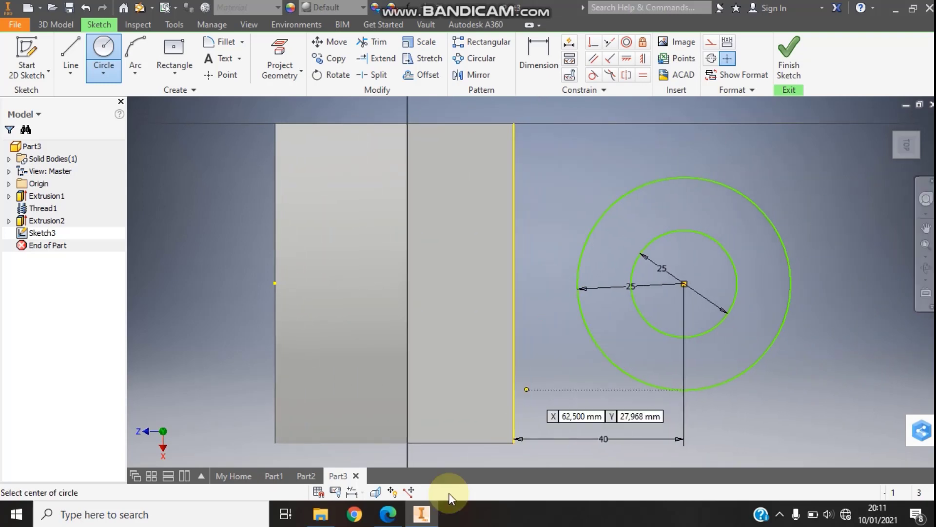
left_click(386, 518)
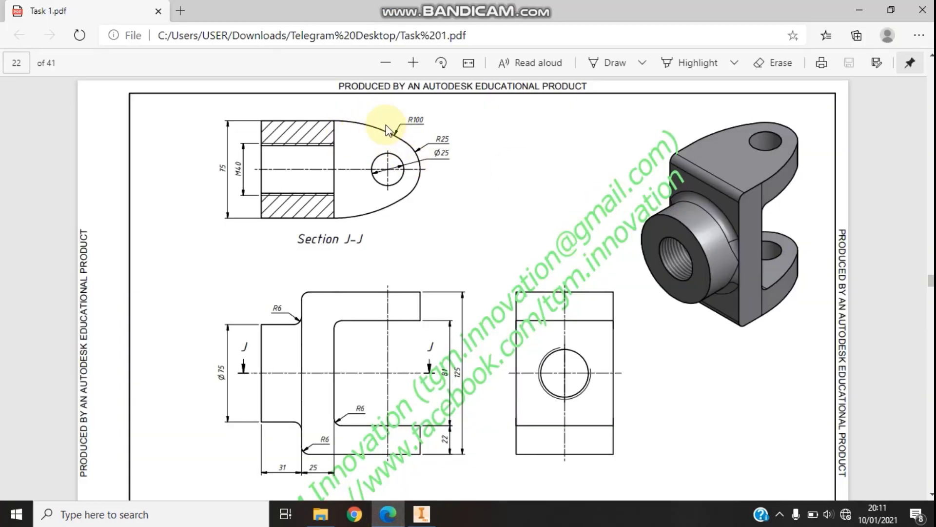
left_click(421, 514)
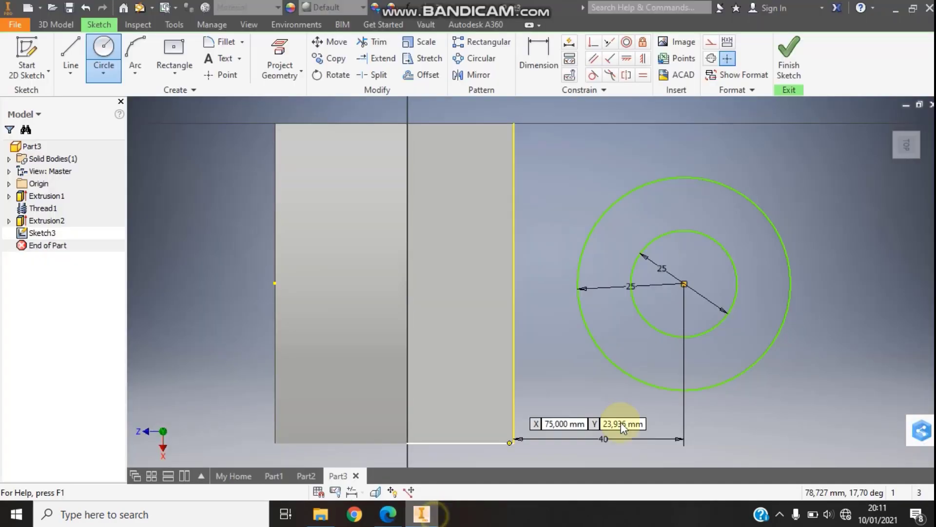
- Draw two R100 three-point arcs from the outer circle to the plate's top and bottom corners
left_click(135, 70)
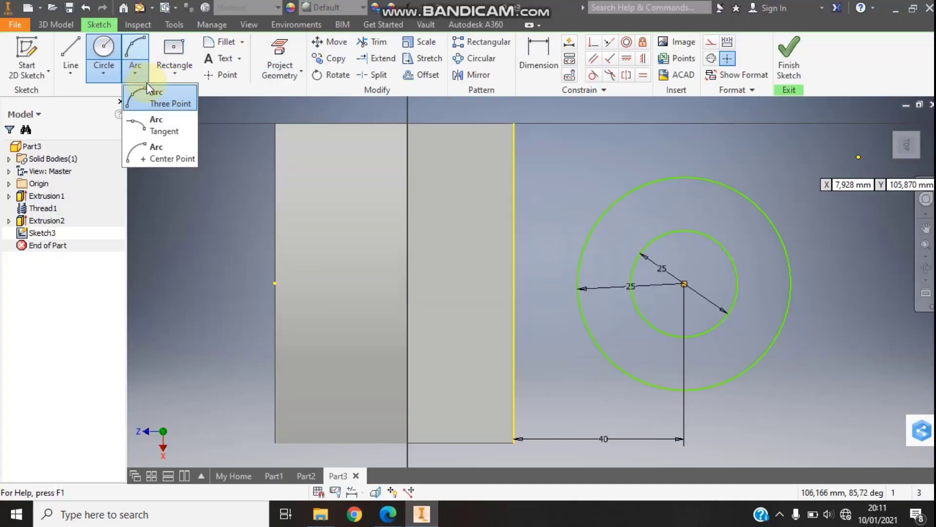
left_click(154, 100)
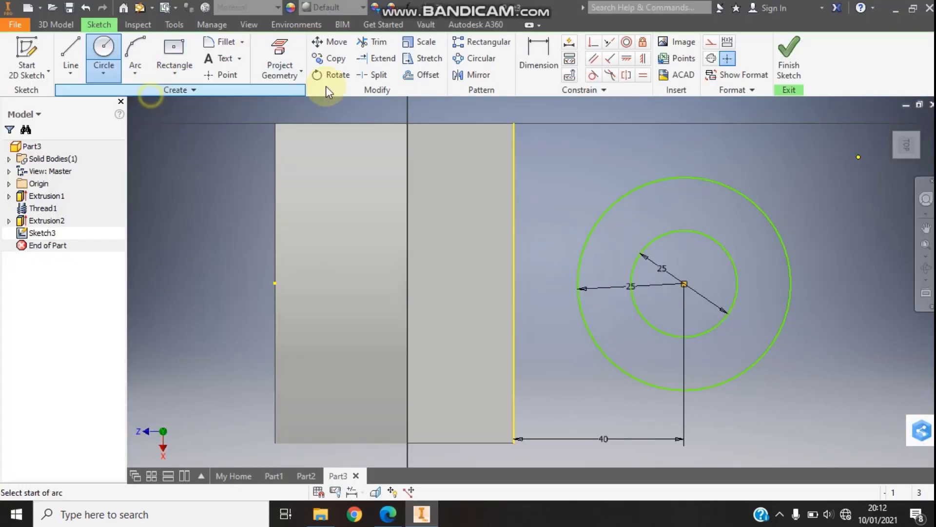
left_click(685, 177)
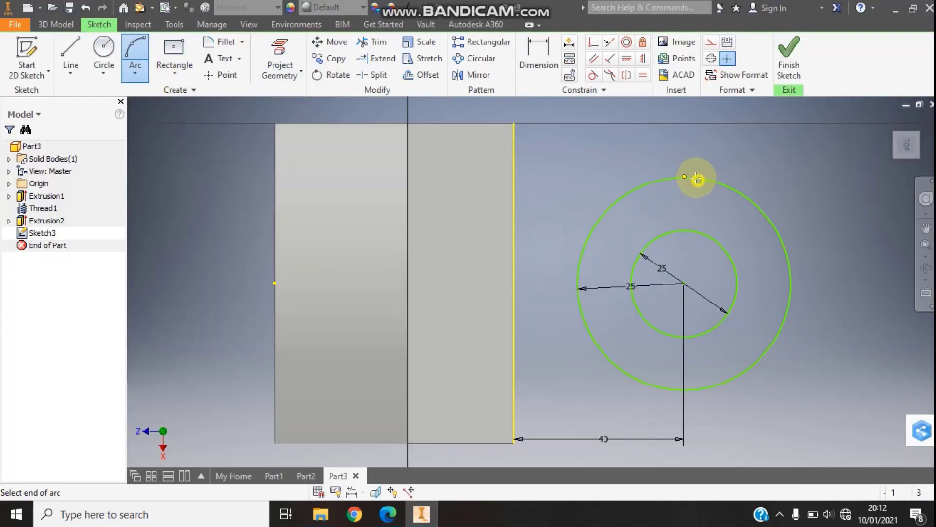
left_click(515, 124)
type("100")
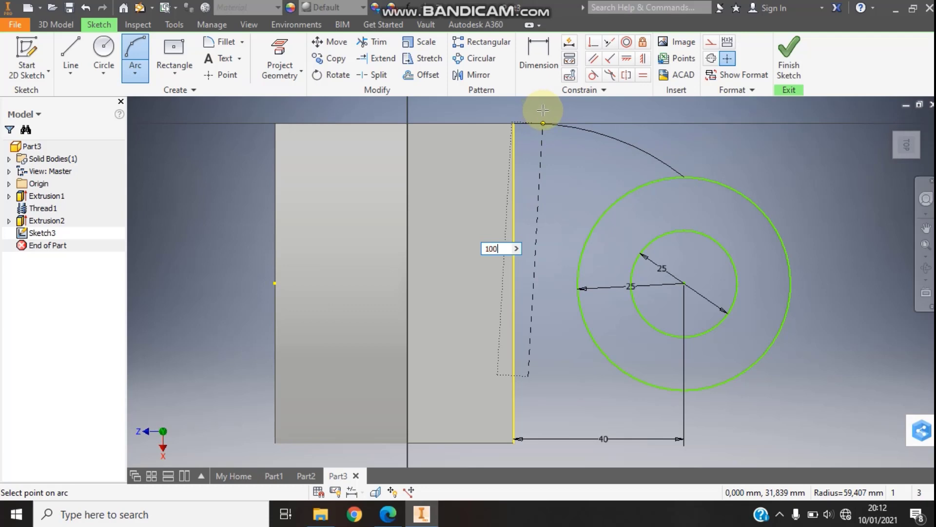
key("Return")
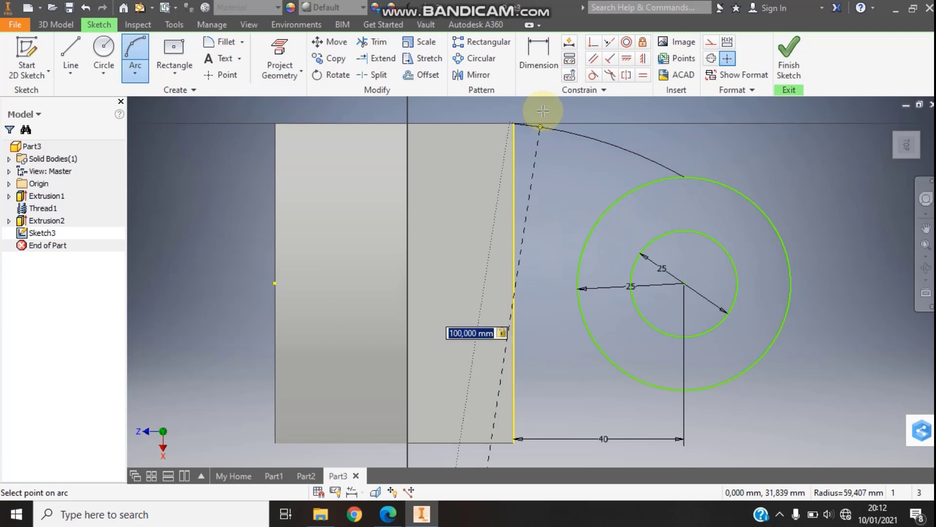
left_click(685, 389)
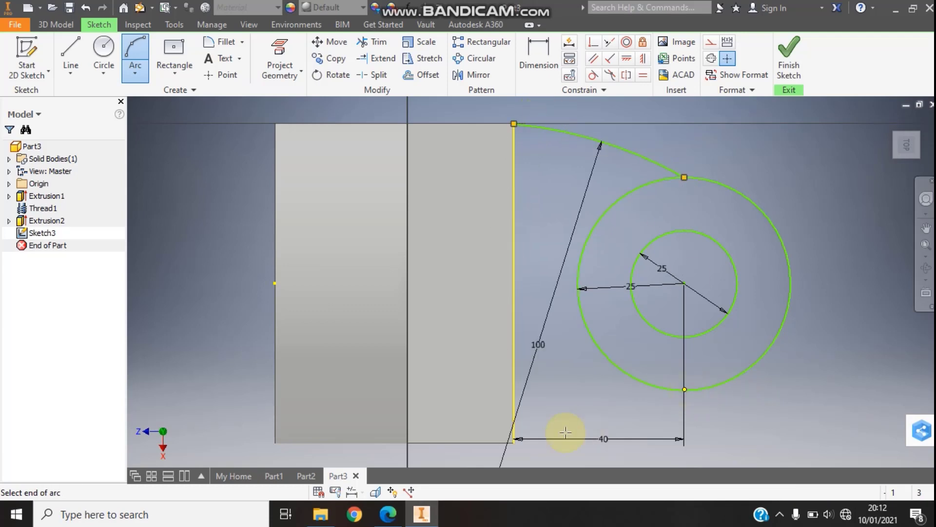
left_click(515, 438)
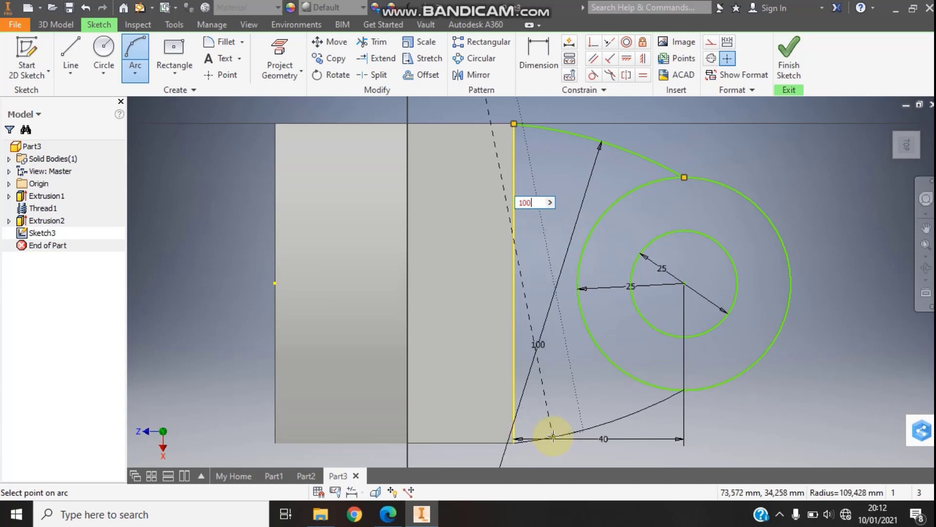
left_click(551, 432)
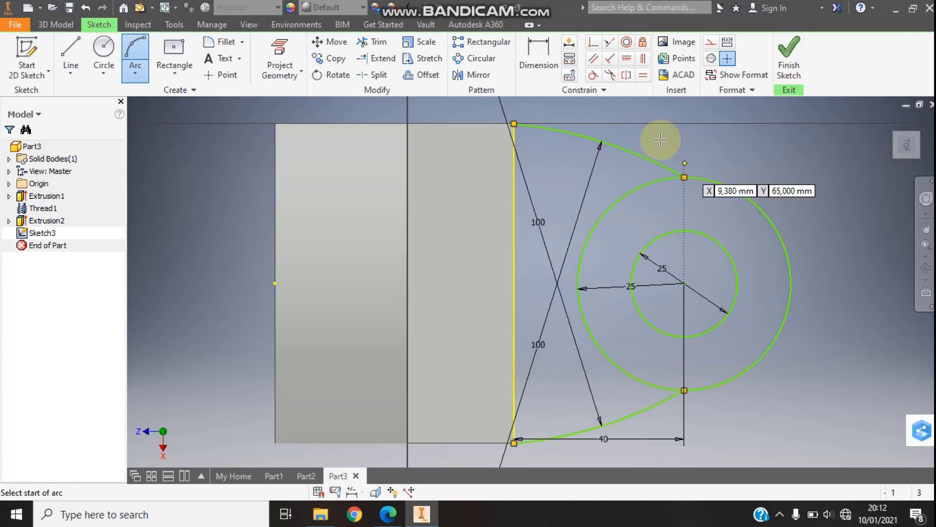
- Make both arcs tangent to the outer circle, trim the circle, and finish the sketch
left_click(595, 78)
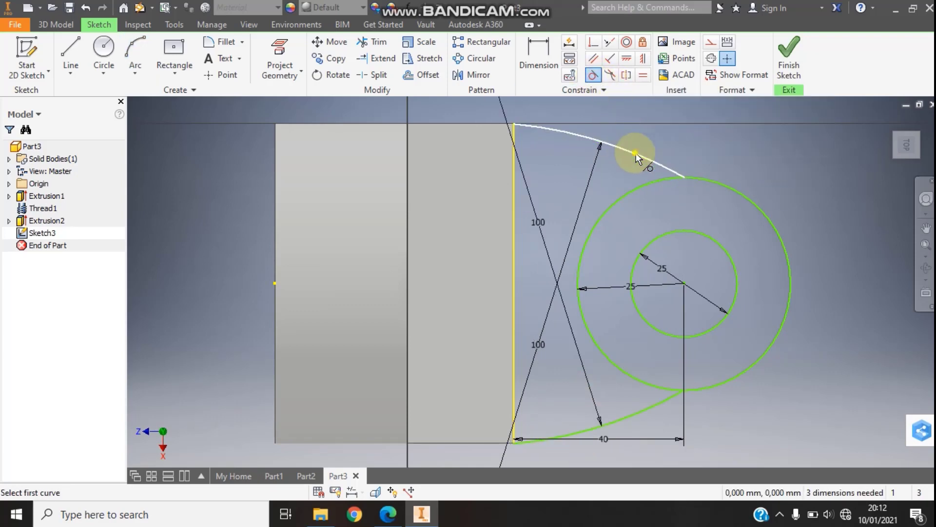
left_click(651, 182)
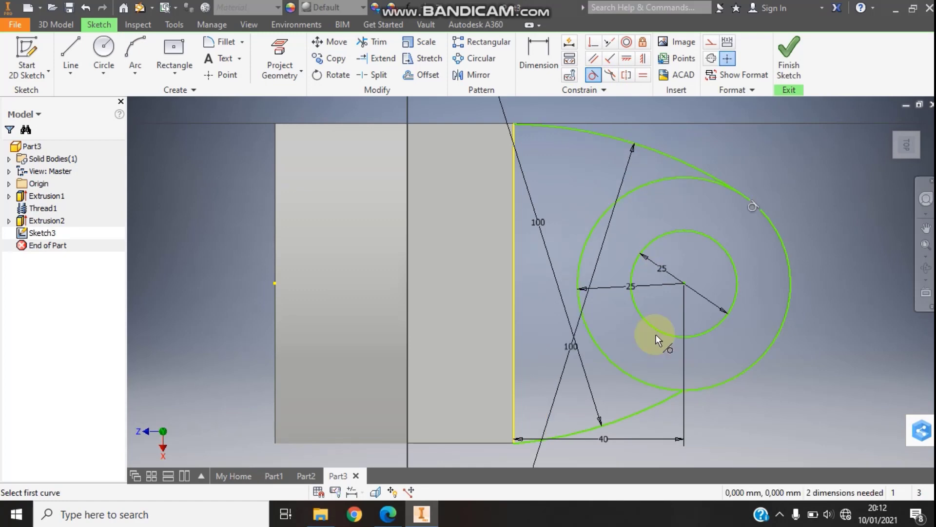
left_click(630, 378)
left_click(648, 407)
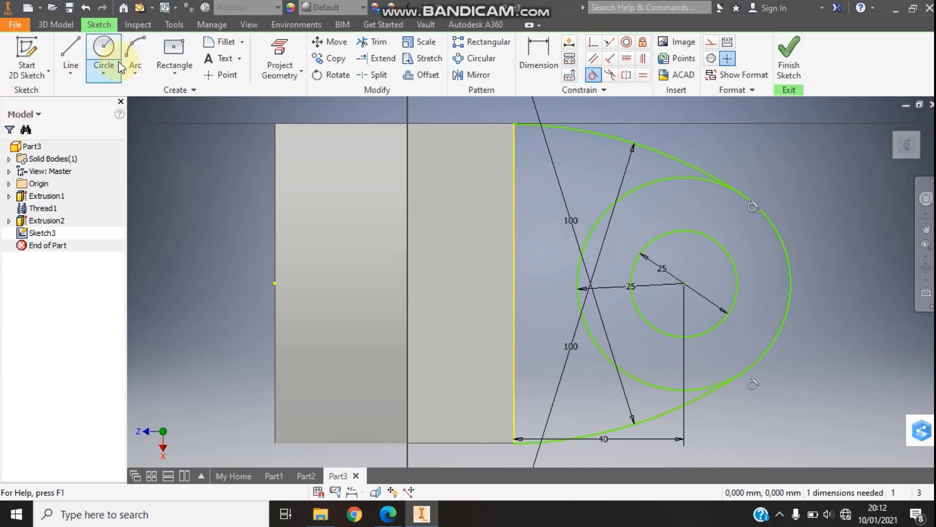
left_click(373, 42)
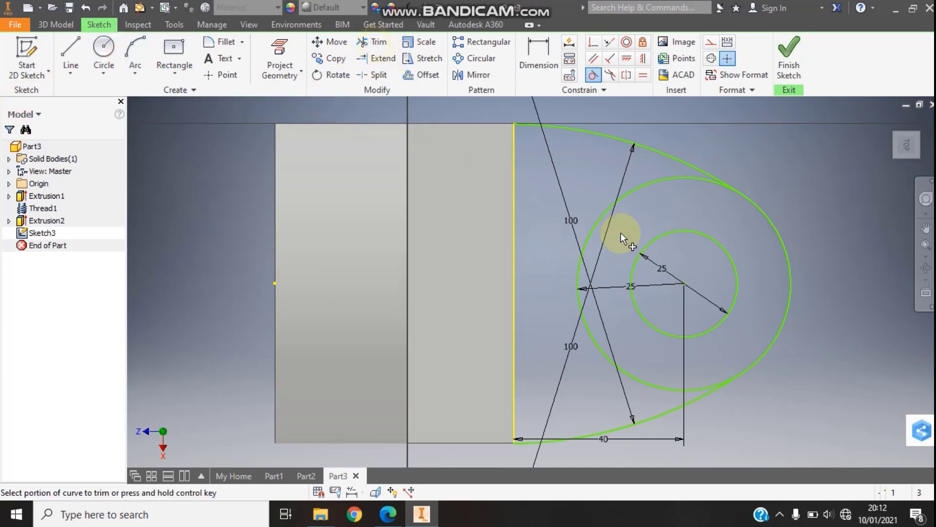
left_click(594, 231)
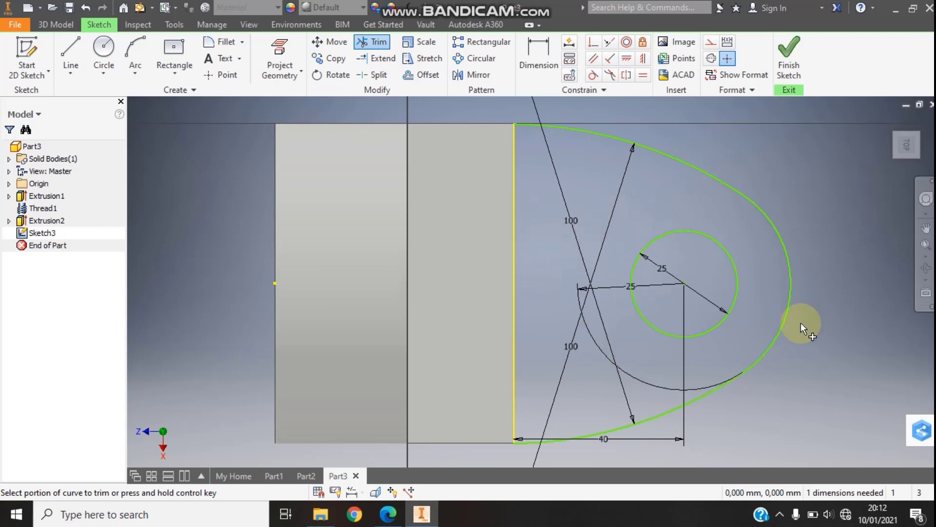
key("Escape")
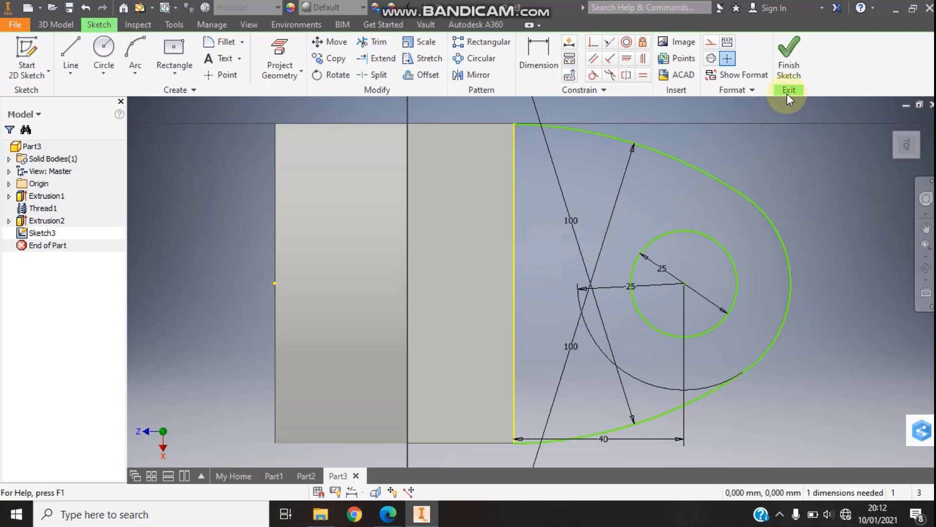
mouse_move(906, 145)
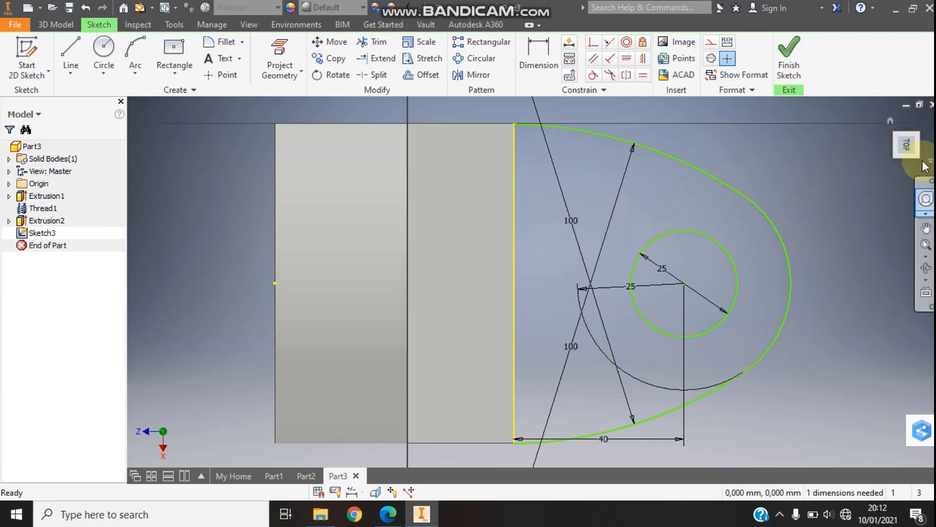
left_click(781, 75)
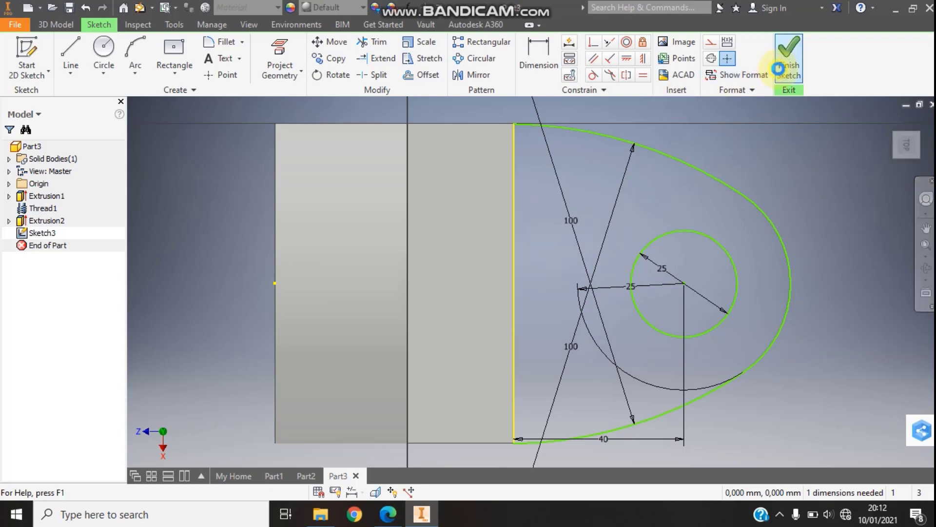
- Re-edit and finish Sketch3, then set up its extrusion, checking the PDF drawing
left_click(925, 248)
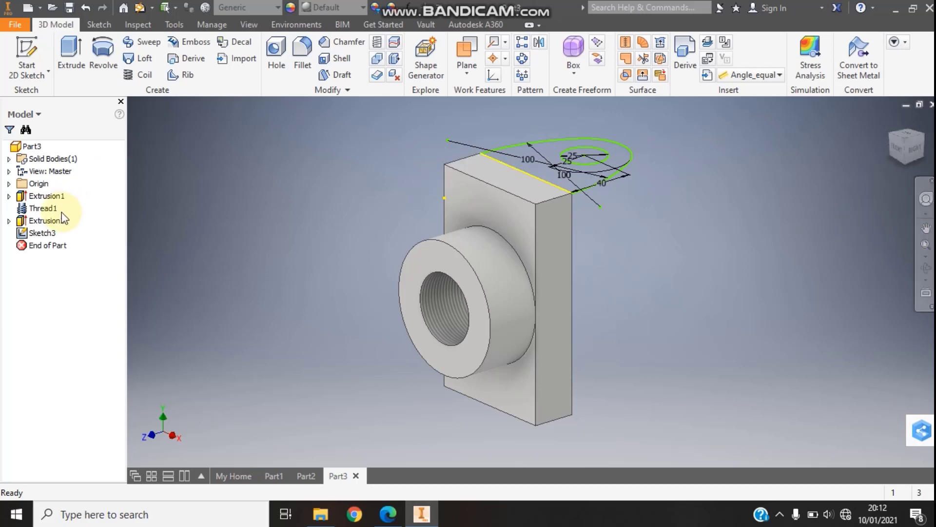
left_click(44, 233)
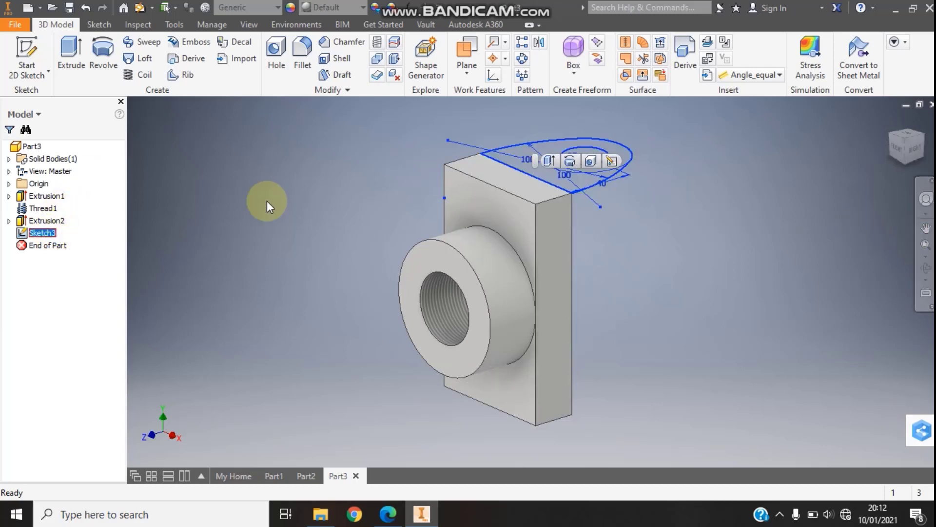
left_click(611, 160)
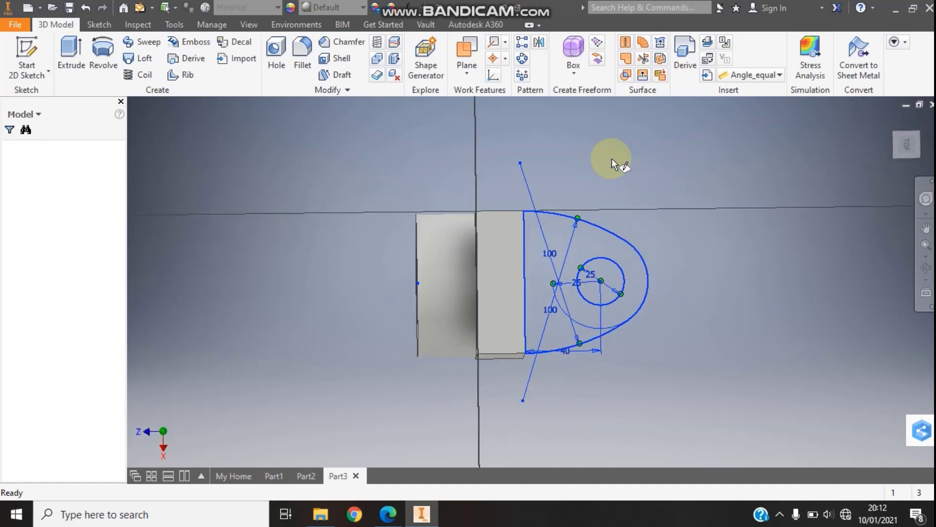
left_click(789, 61)
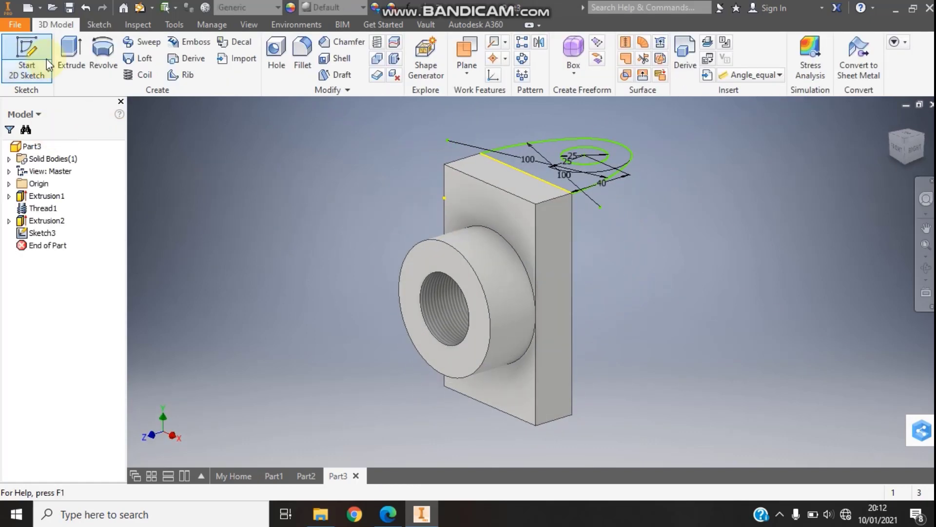
left_click(68, 56)
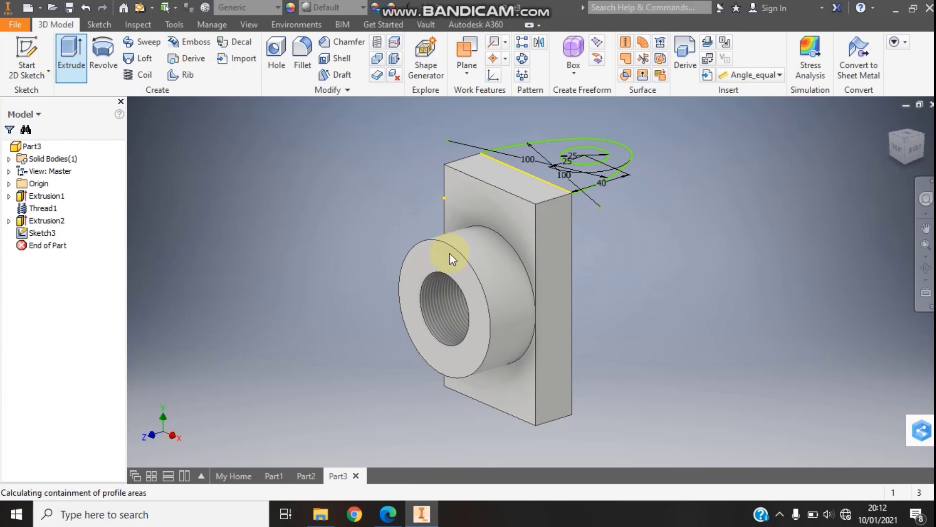
left_click(388, 513)
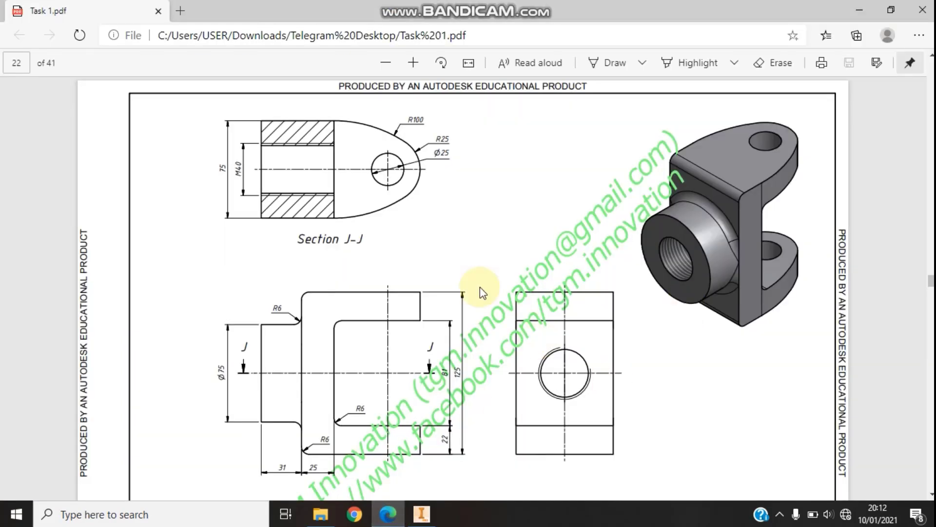
left_click(422, 513)
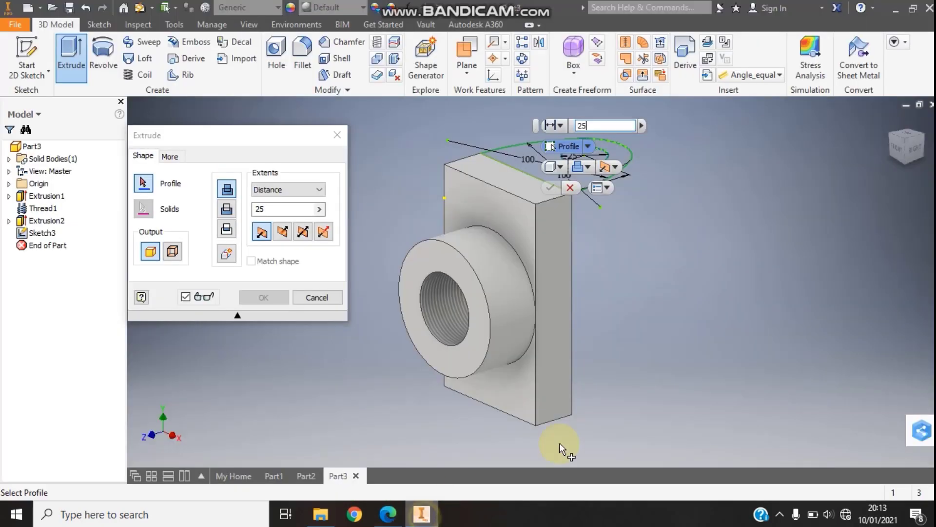
- Extrude the rounded lug profile 22 mm downward from the plate's top face
left_click(523, 159)
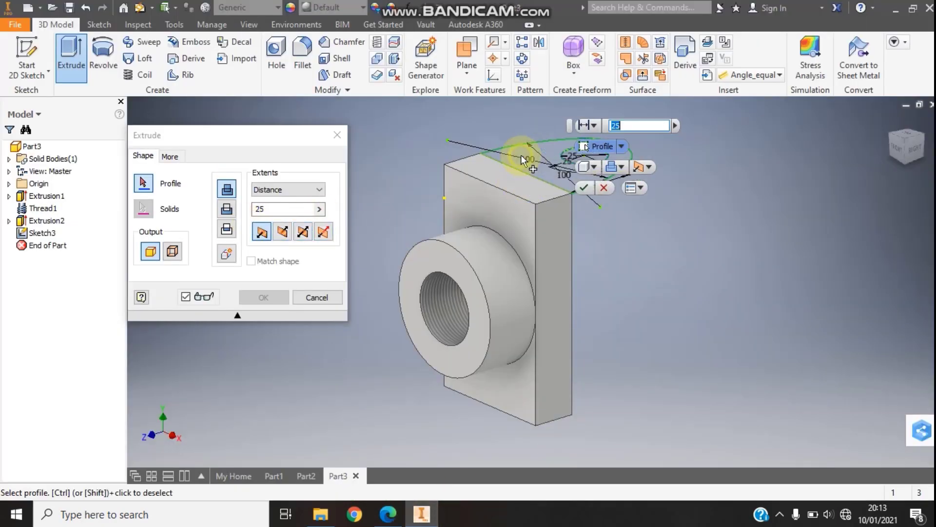
left_click(282, 234)
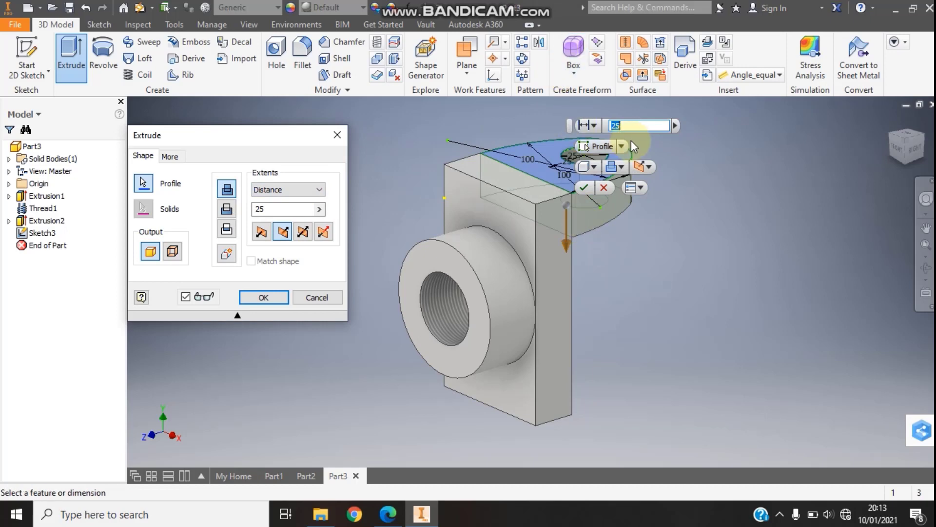
left_click(628, 125)
type("22")
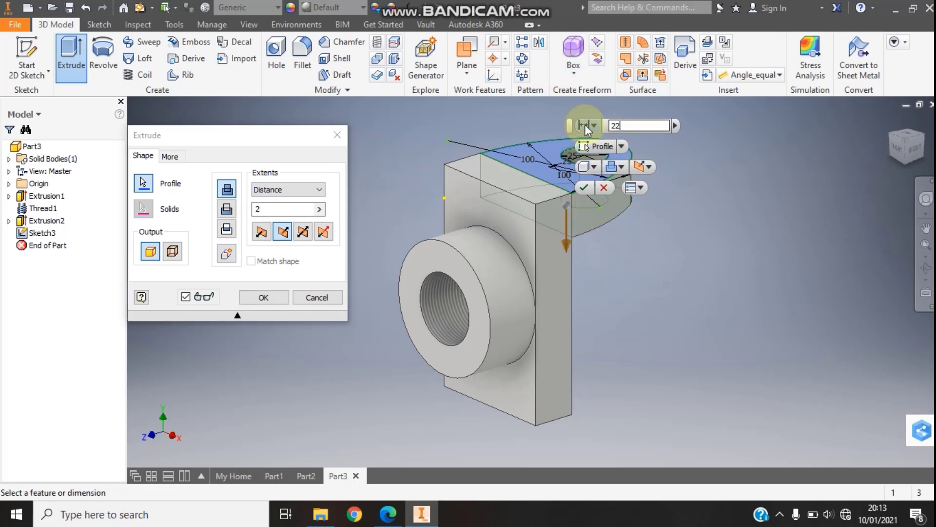
left_click(583, 187)
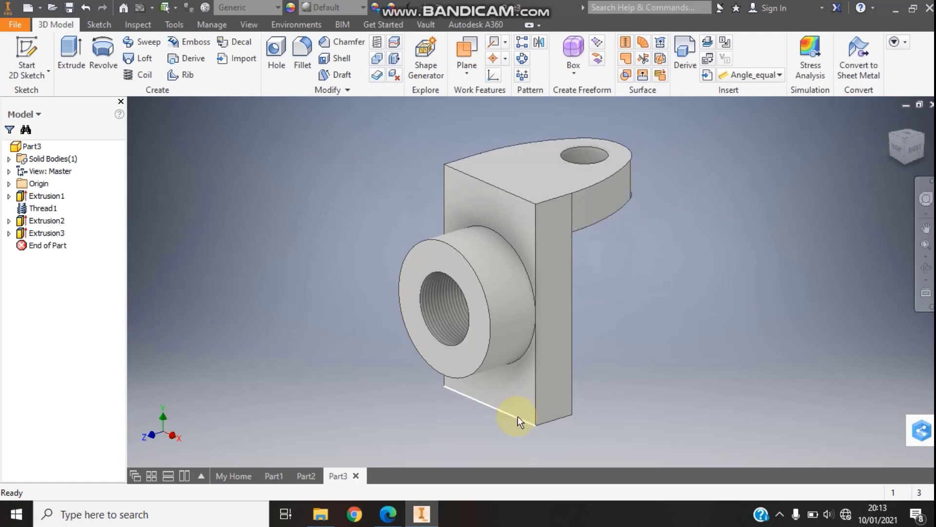
mouse_move(906, 146)
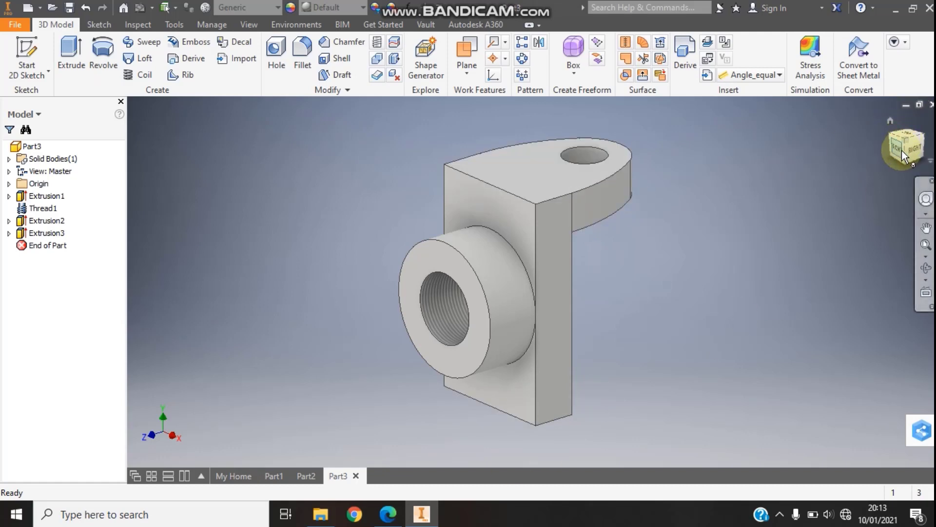
- Turn the view to the upright bottom view and start a sketch on the bracket's underside
left_click(901, 151)
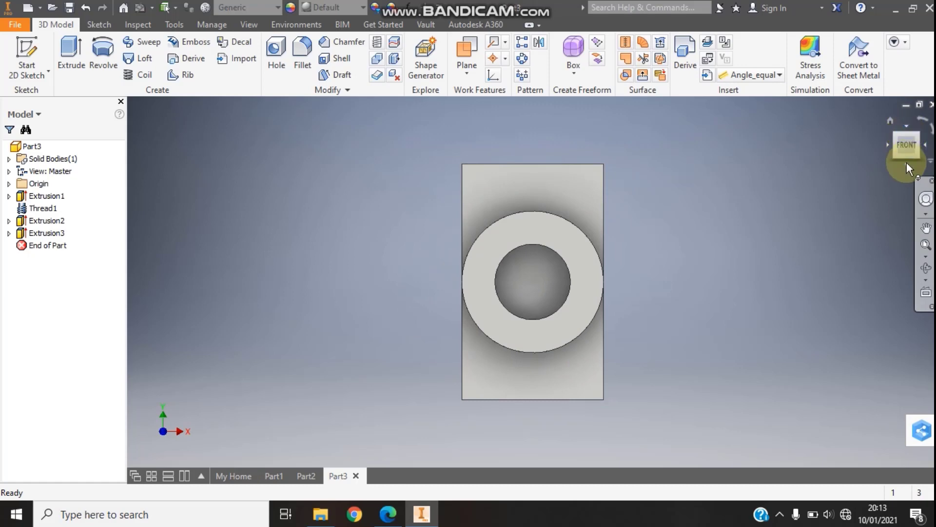
left_click(906, 163)
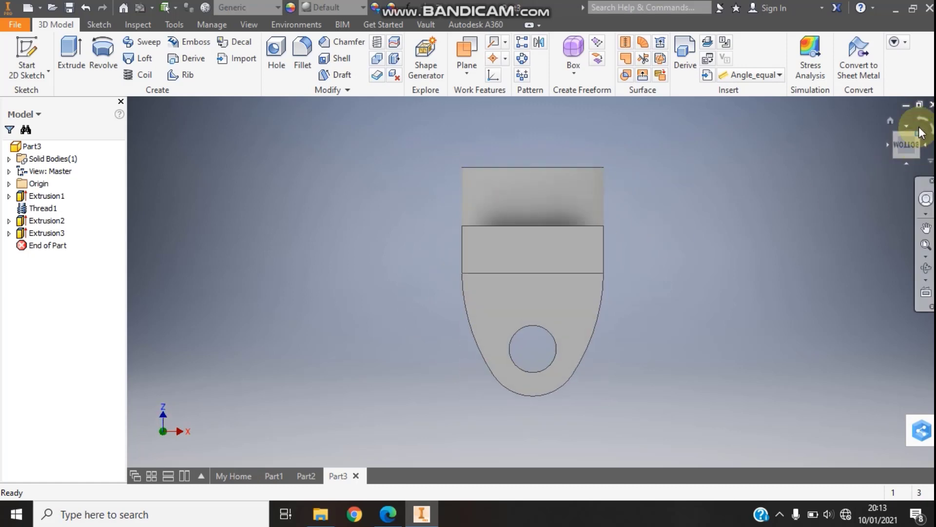
left_click(919, 122)
left_click(919, 121)
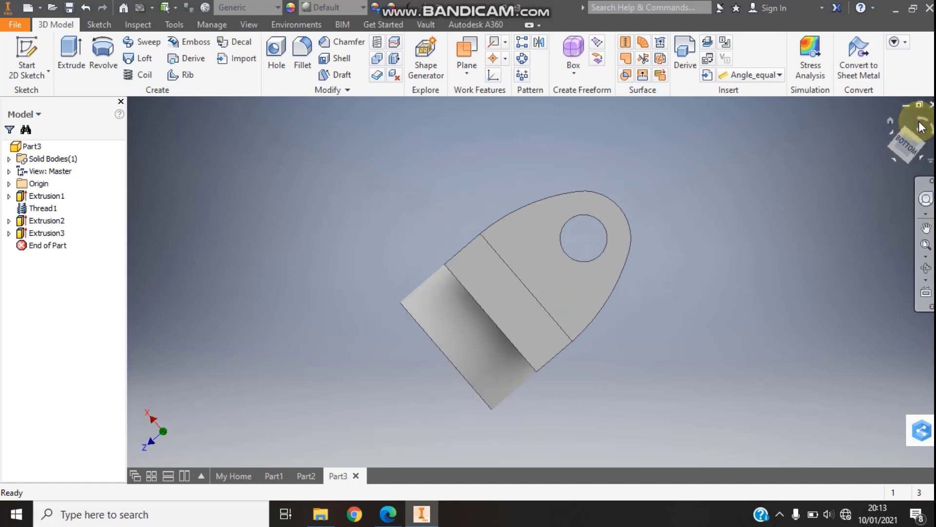
left_click(26, 53)
left_click(549, 316)
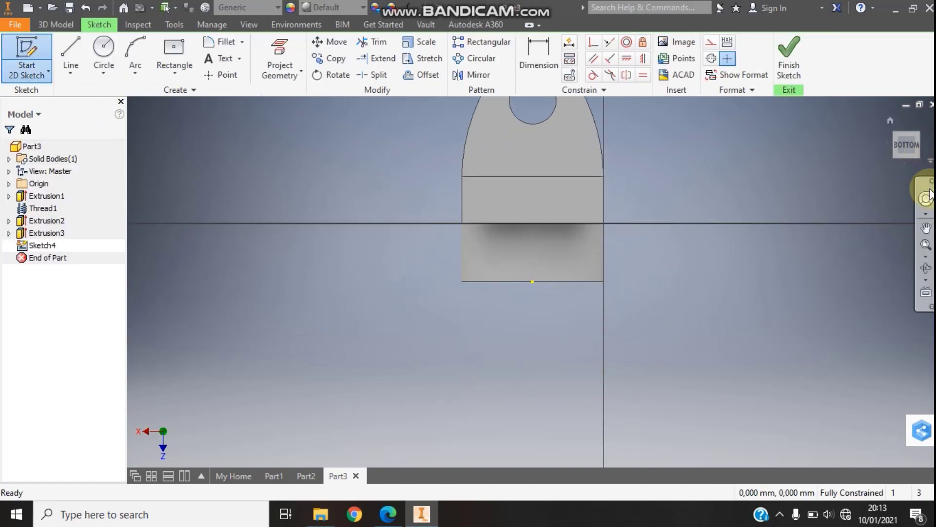
- Draw a Ø25 centre-point circle centred on the lug hole
left_click(930, 131)
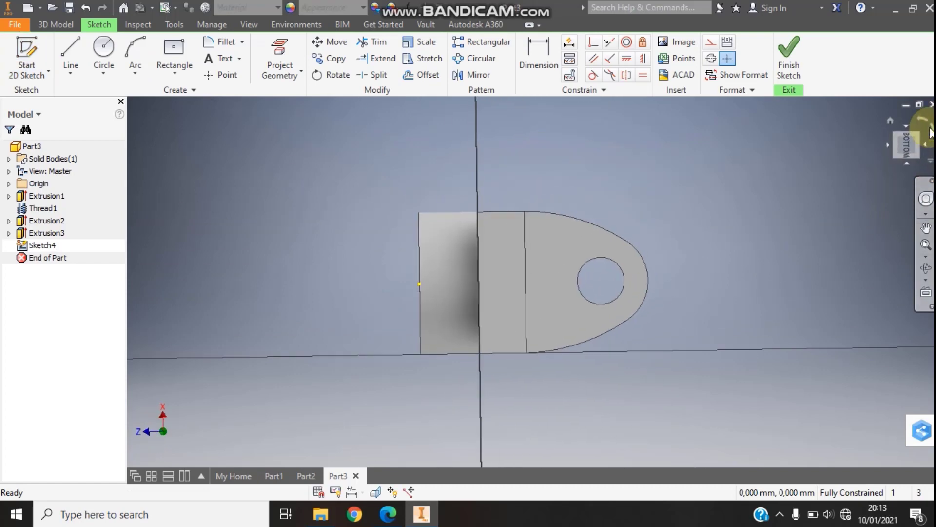
left_click(924, 248)
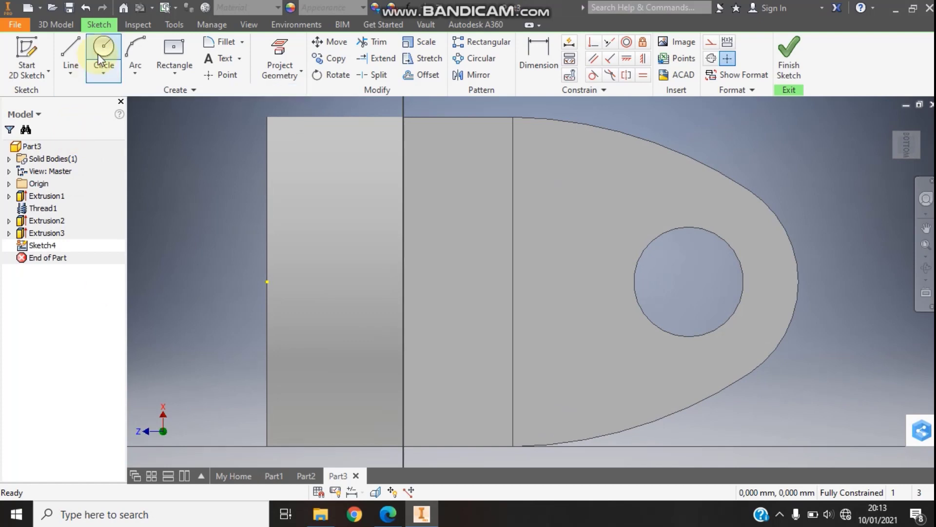
left_click(100, 59)
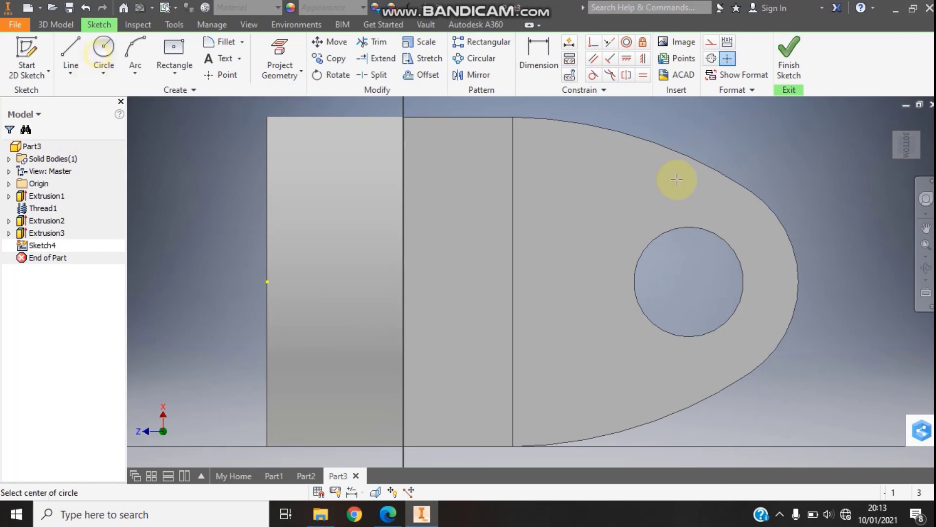
right_click(689, 282)
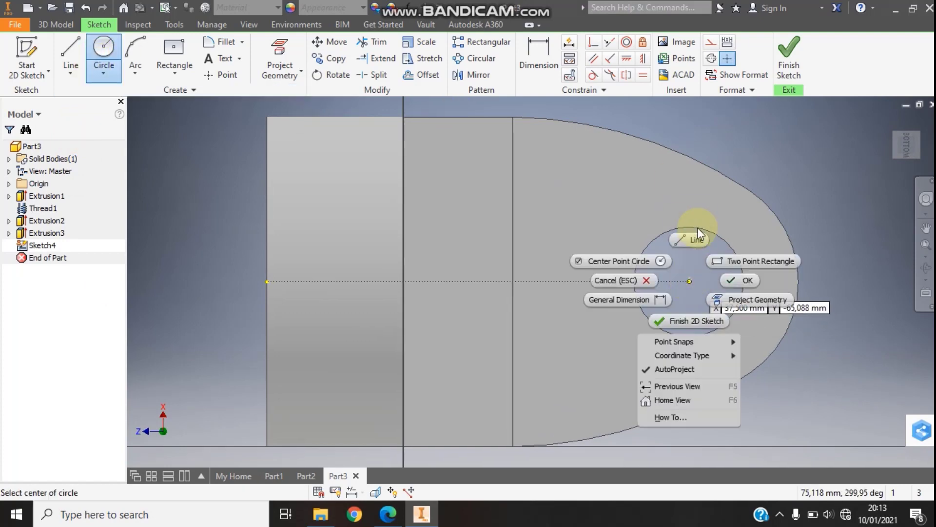
left_click(582, 262)
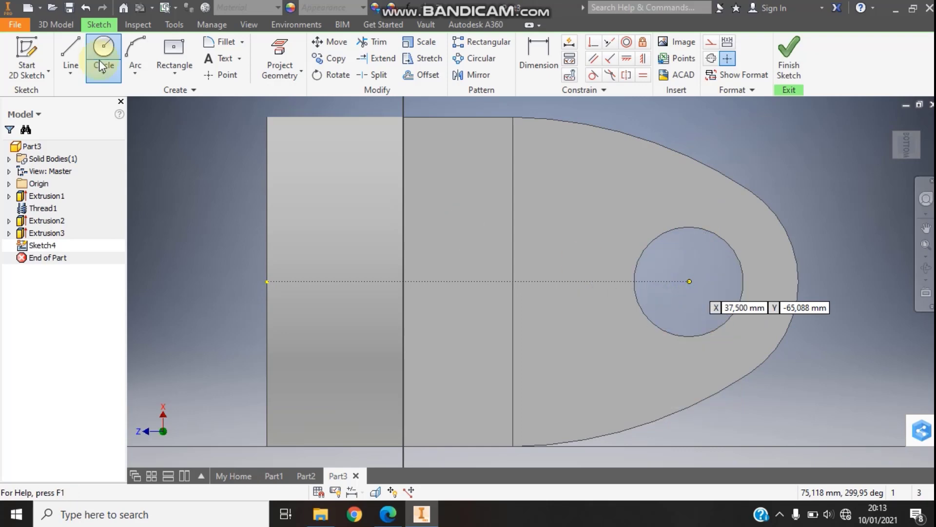
left_click(693, 281)
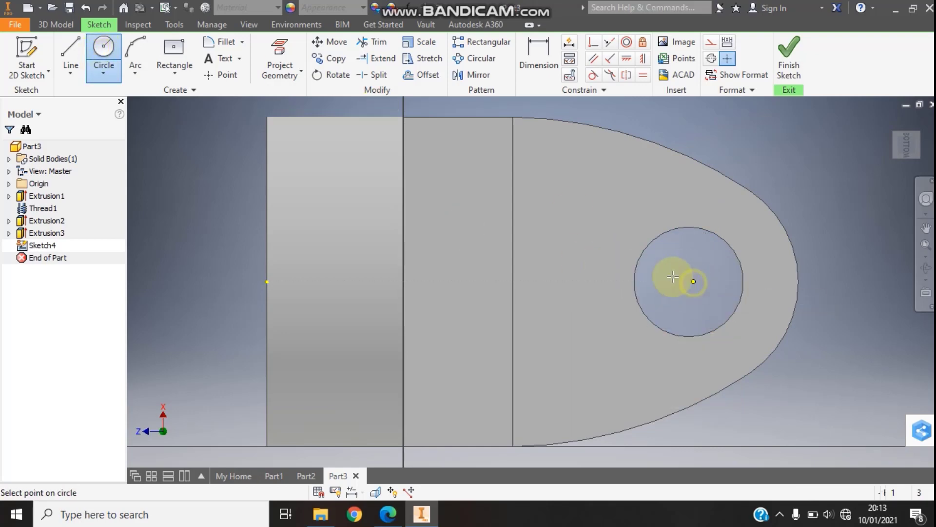
right_click(681, 323)
left_click(638, 403)
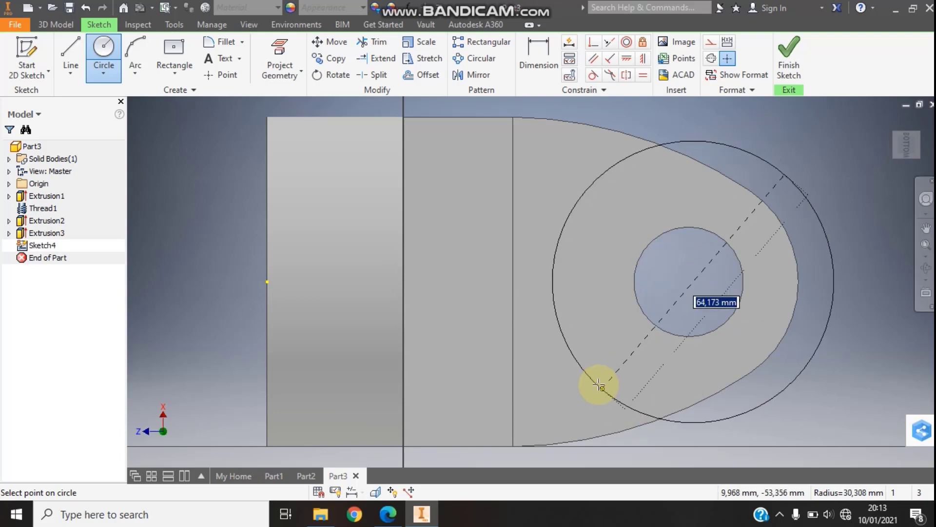
type("25")
key("Return")
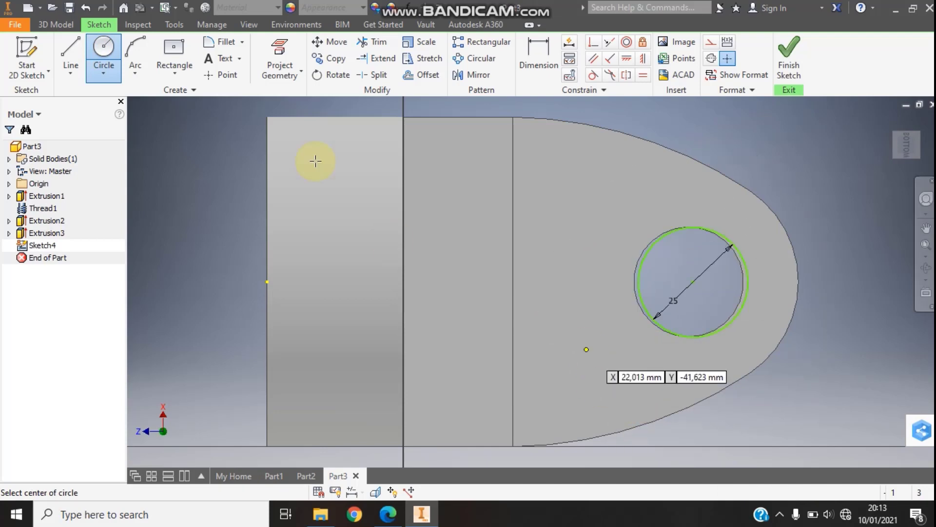
- Dimension the circle centre 40 mm from the plate edge
left_click(538, 56)
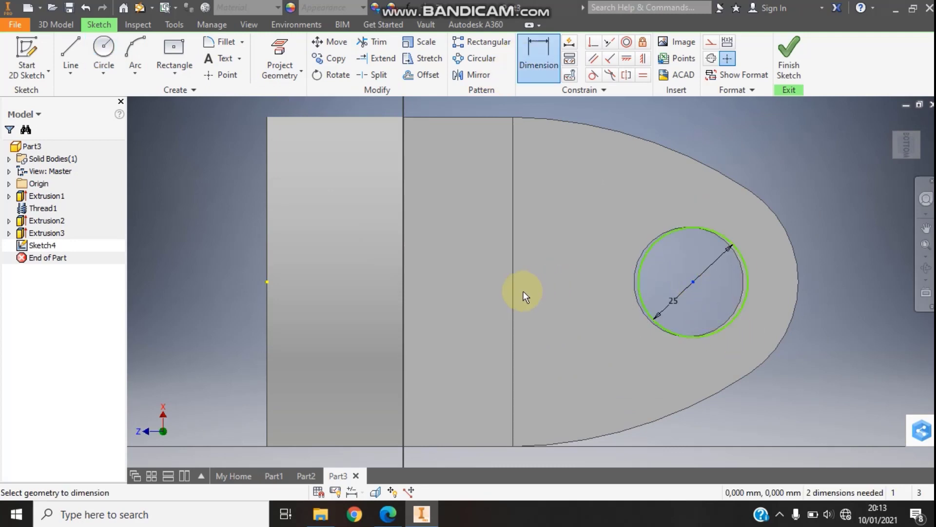
left_click(588, 460)
type("40")
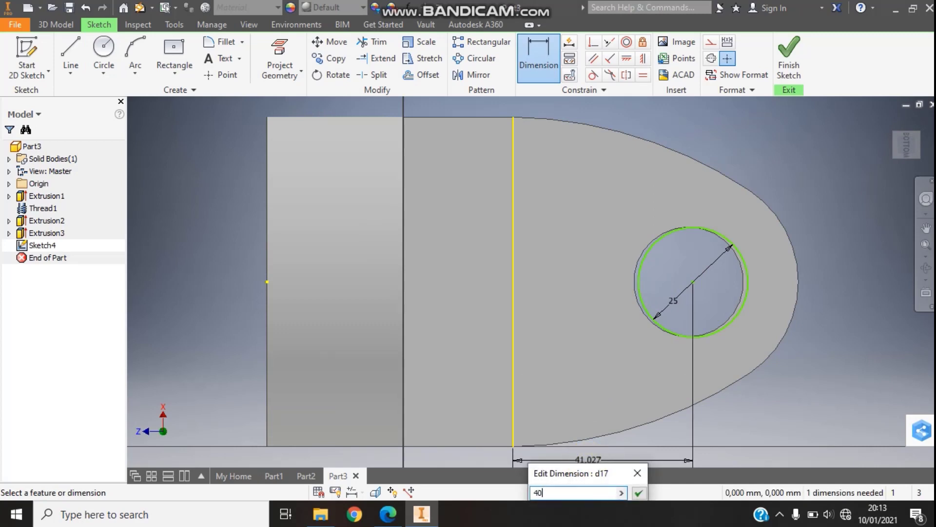
key("Return")
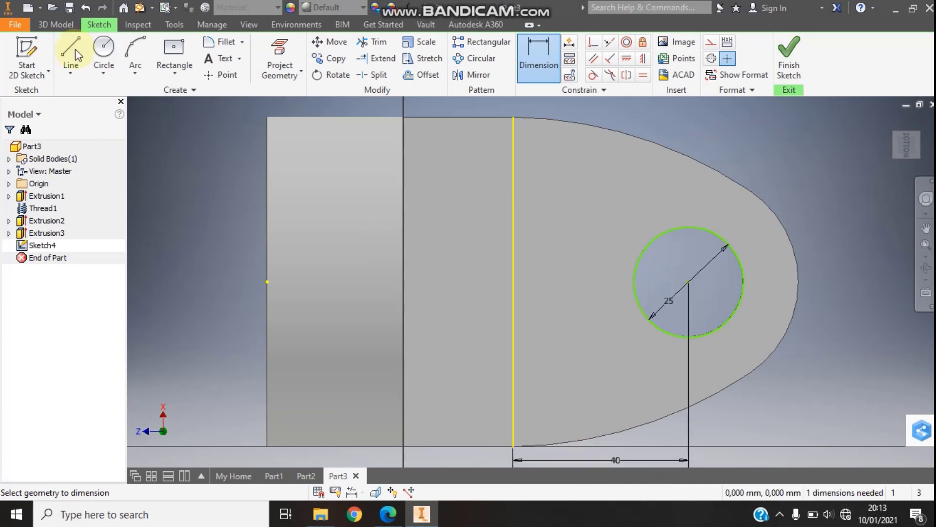
- Draw an R25 outer circle centred on the lug hole
left_click(94, 51)
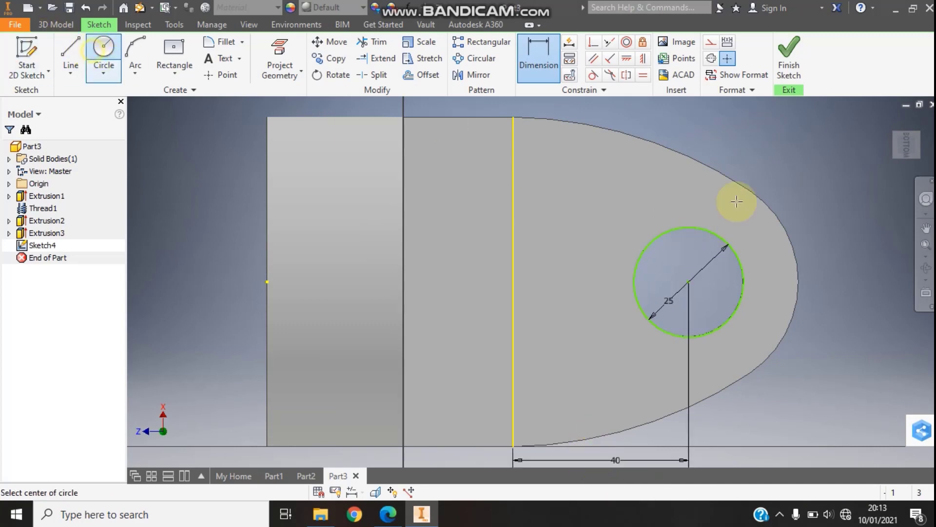
left_click(688, 282)
right_click(620, 239)
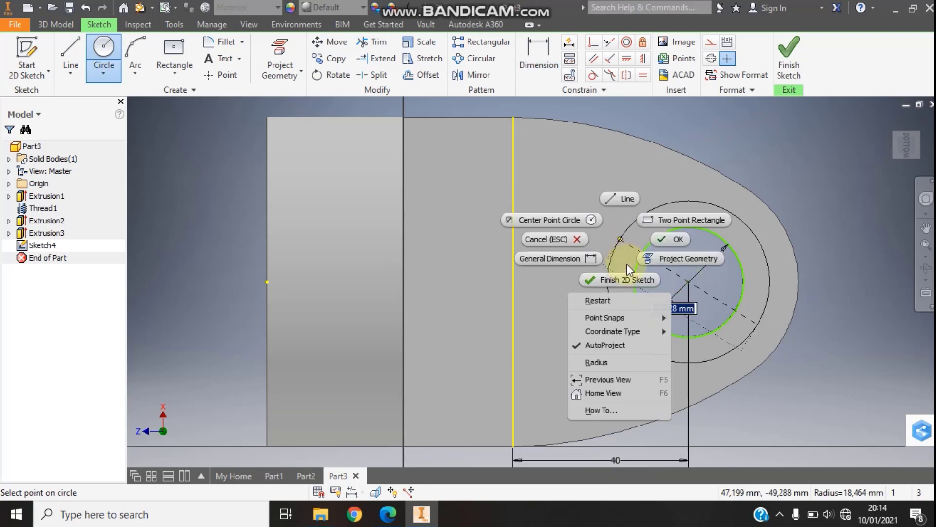
left_click(610, 361)
type("25")
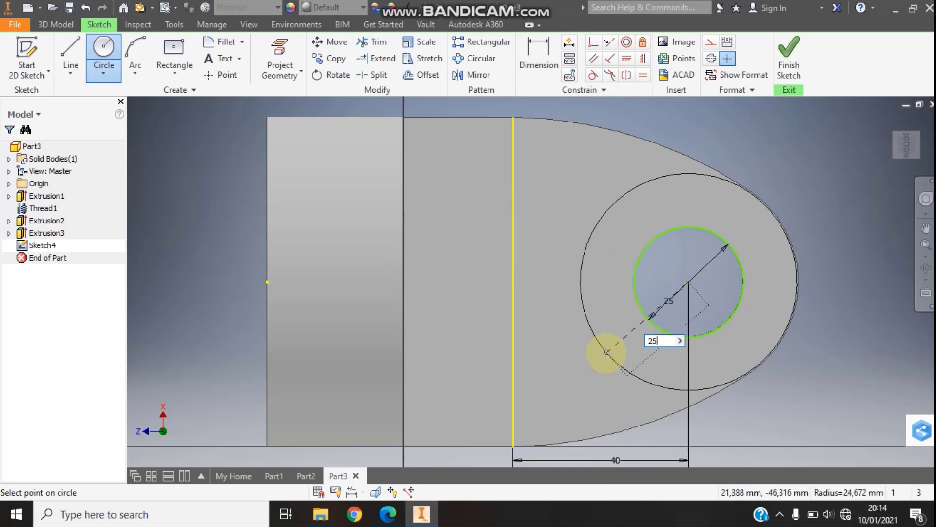
key("Escape")
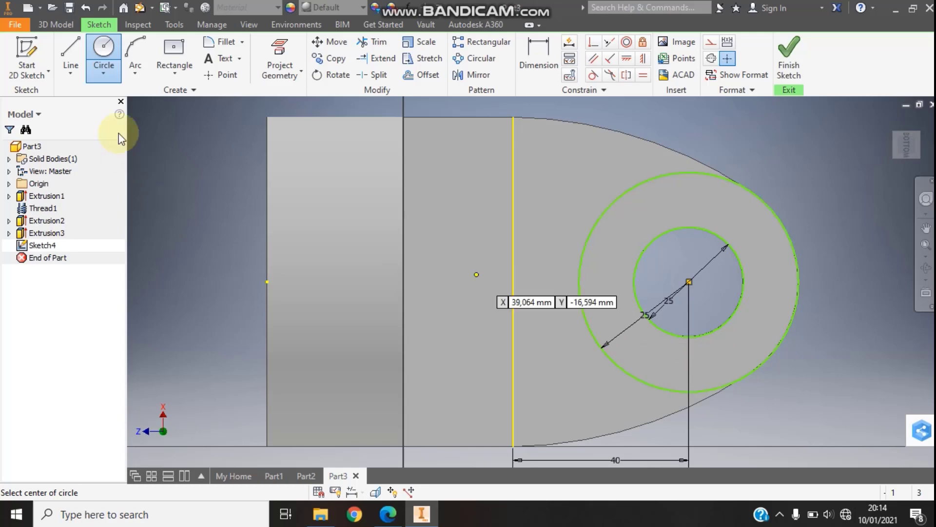
- Draw upper and lower R100 three-point arcs from the outer circle to the plate edge
left_click(133, 61)
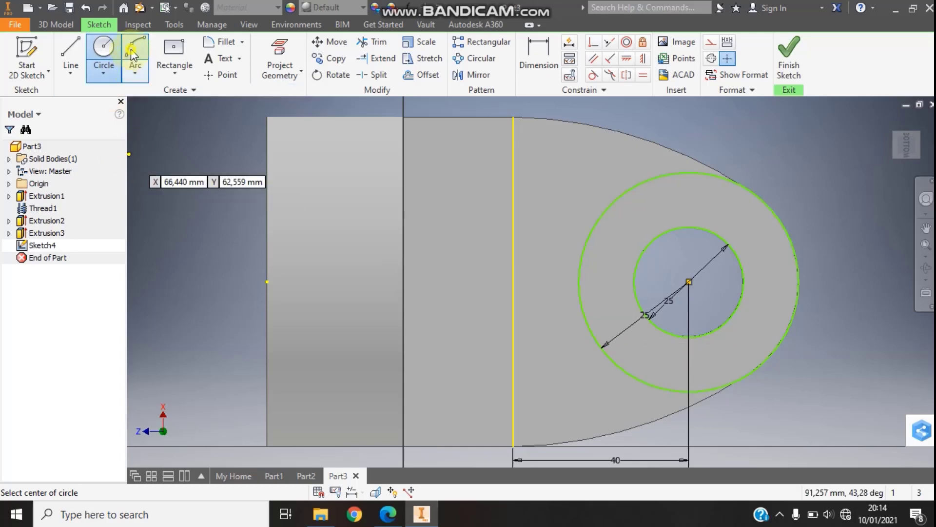
left_click(735, 183)
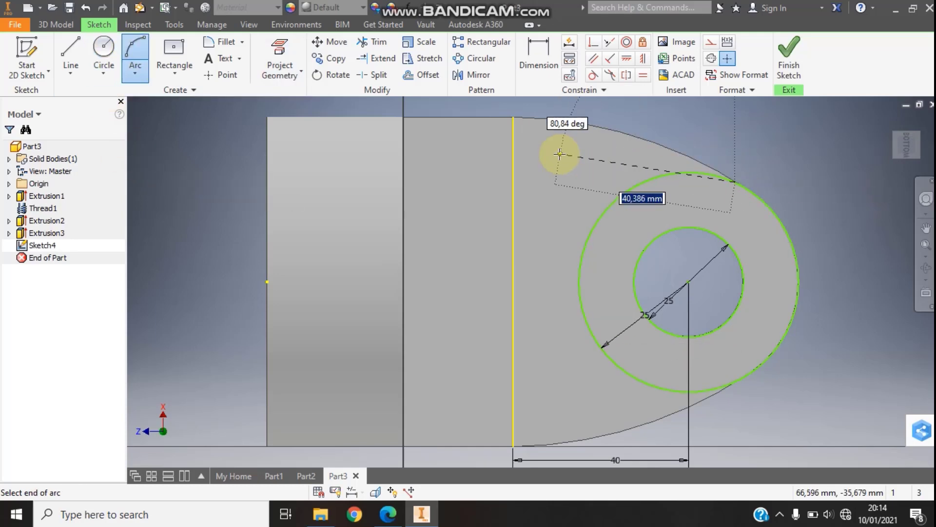
left_click(135, 54)
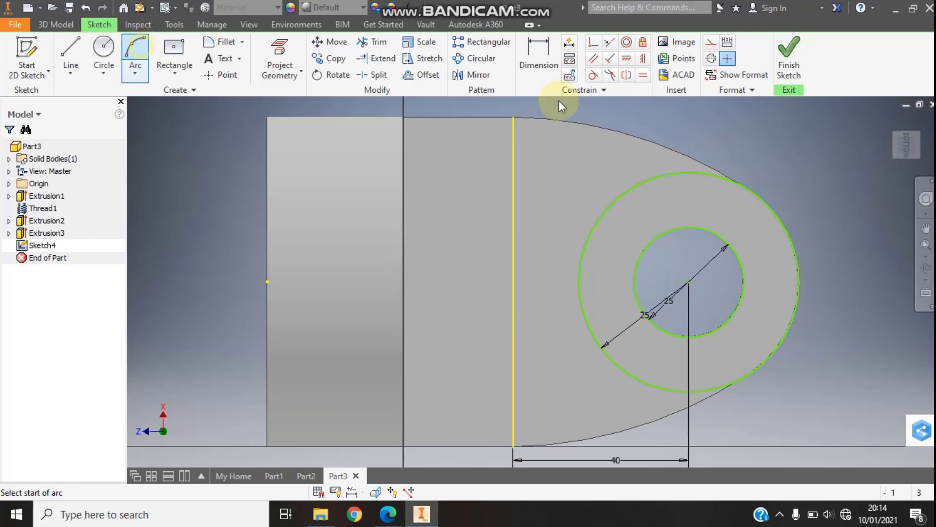
left_click(688, 172)
left_click(513, 117)
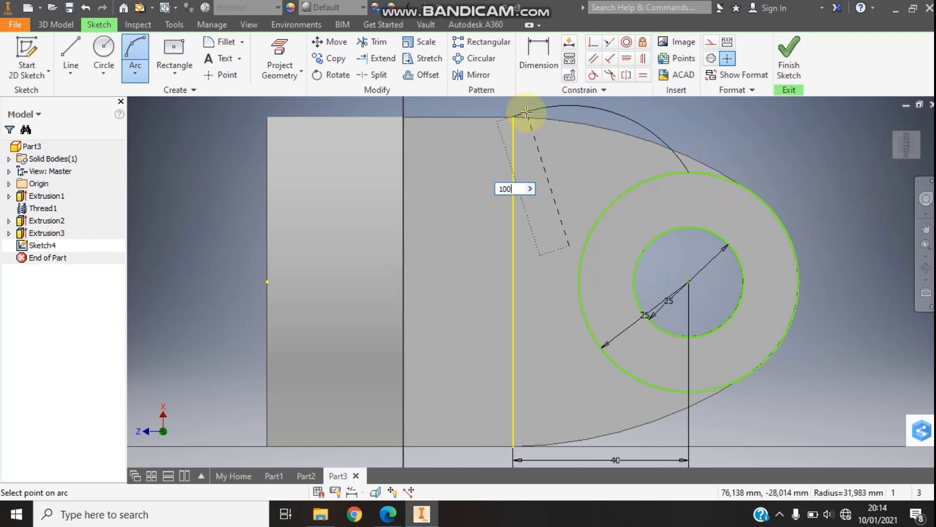
left_click(527, 112)
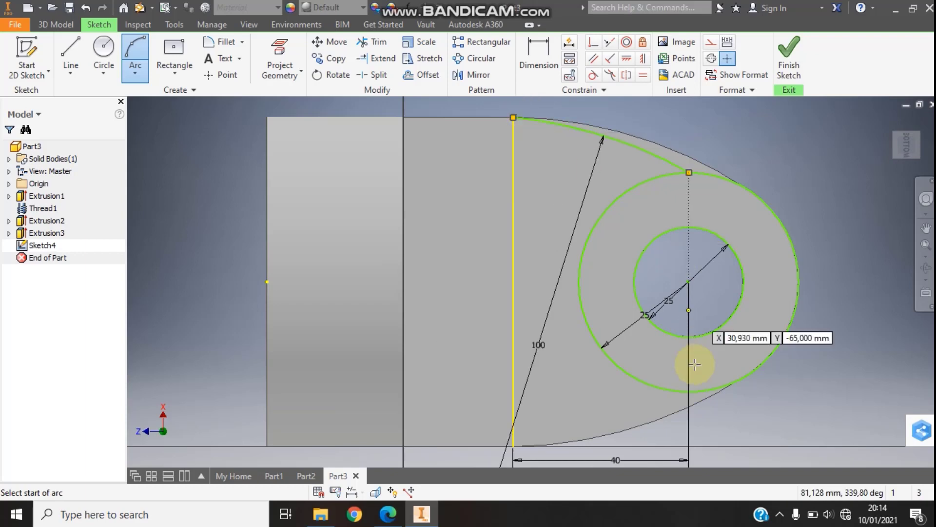
left_click(702, 390)
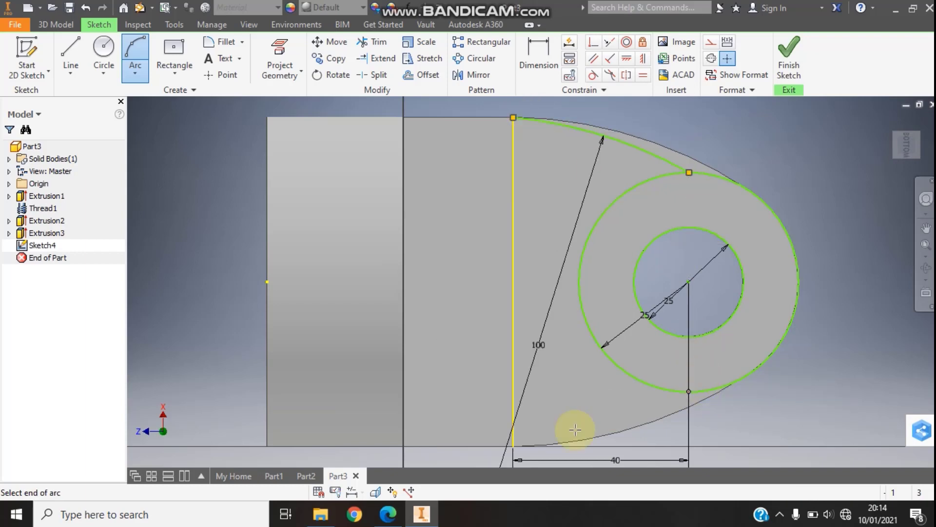
left_click(513, 445)
type("100")
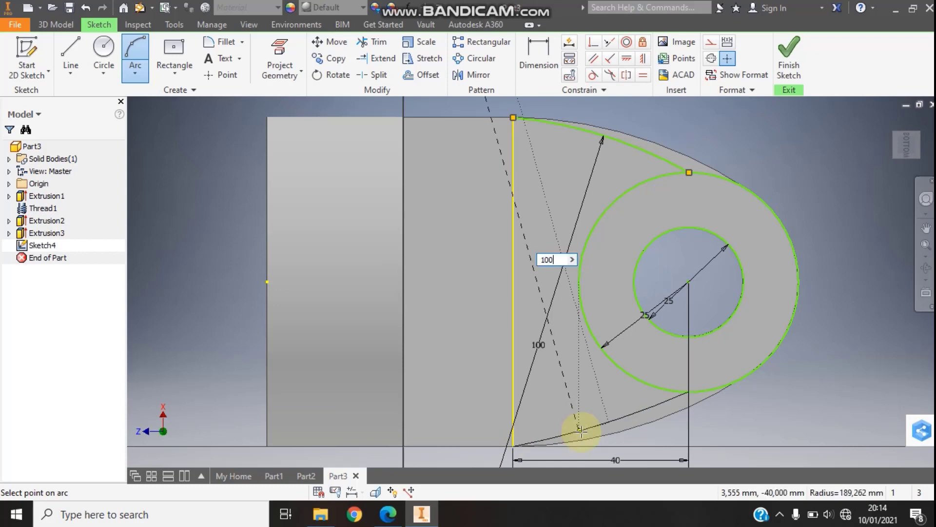
key("Return")
- Make both R100 arcs tangent to the outer circle and finish the sketch
left_click(593, 75)
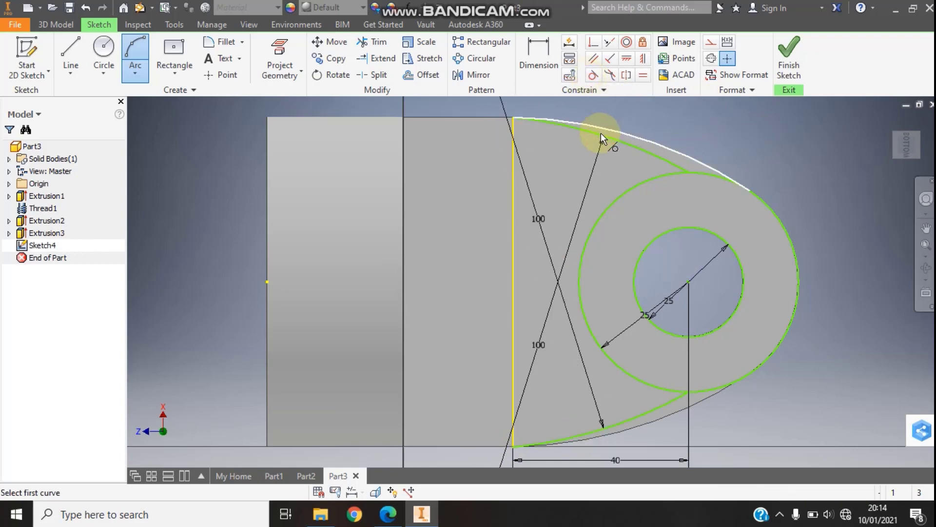
left_click(601, 136)
left_click(642, 181)
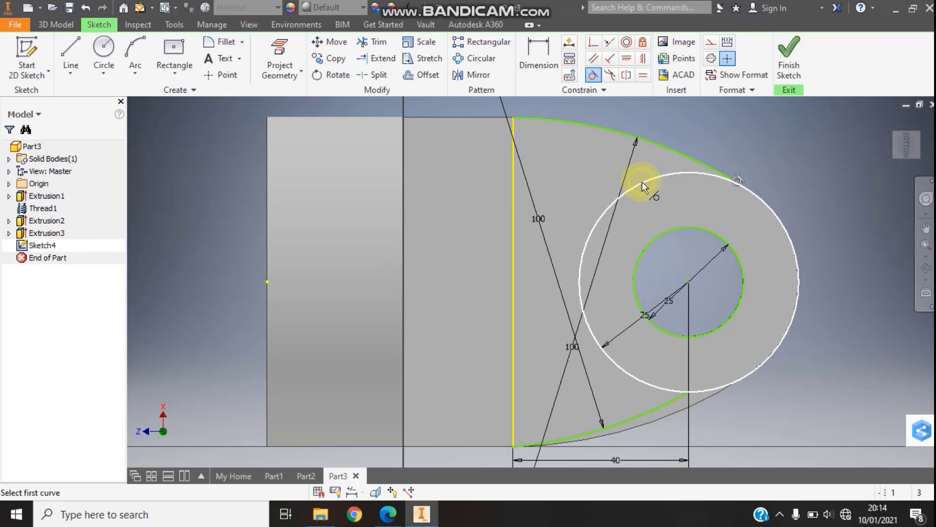
left_click(642, 381)
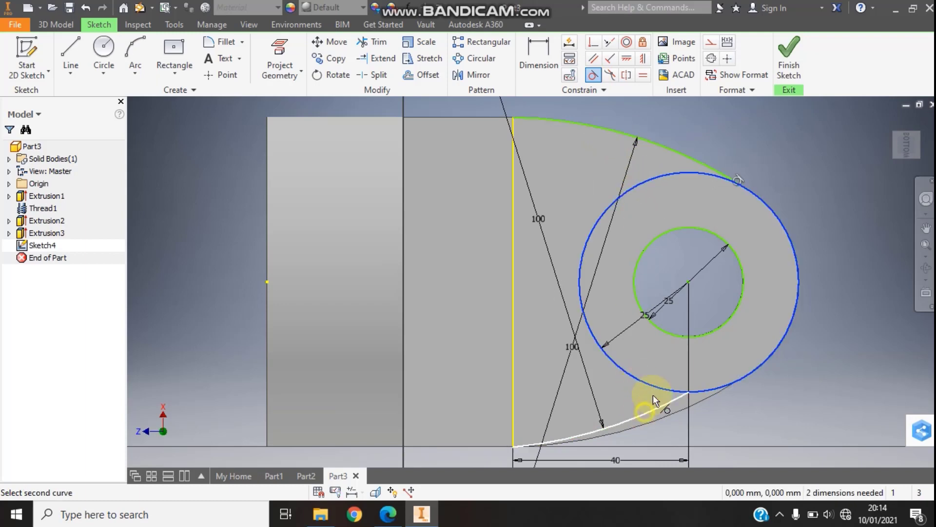
left_click(654, 397)
left_click(898, 162)
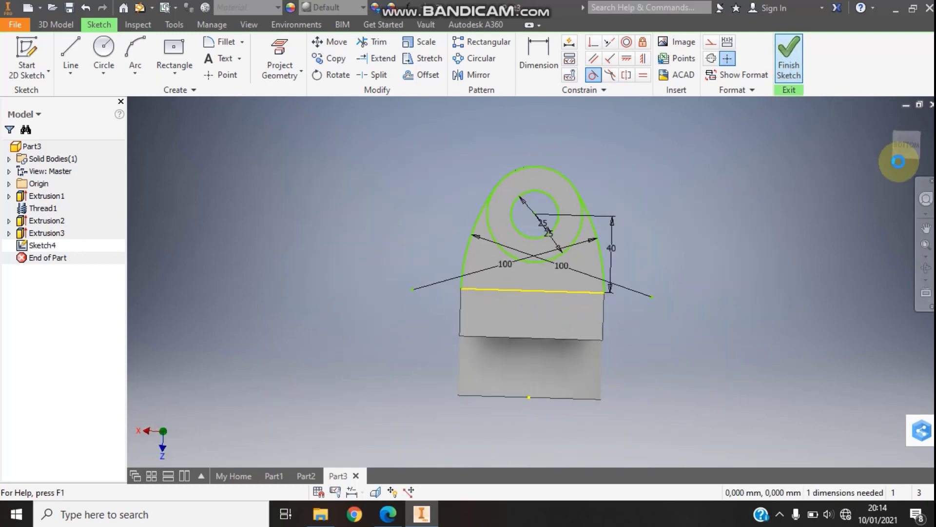
key("Escape")
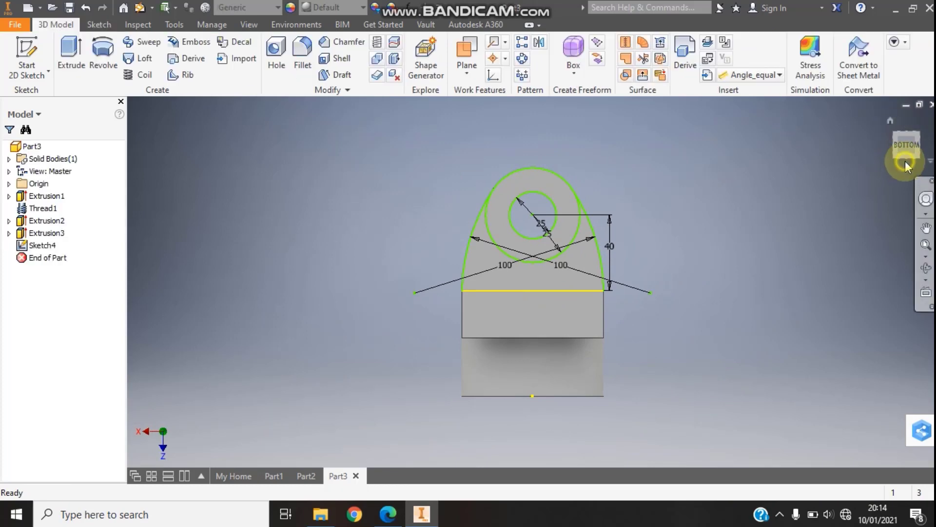
- Extrude both lug regions of Sketch4 22 mm, flipped toward the plate
left_click(906, 126)
left_click(922, 119)
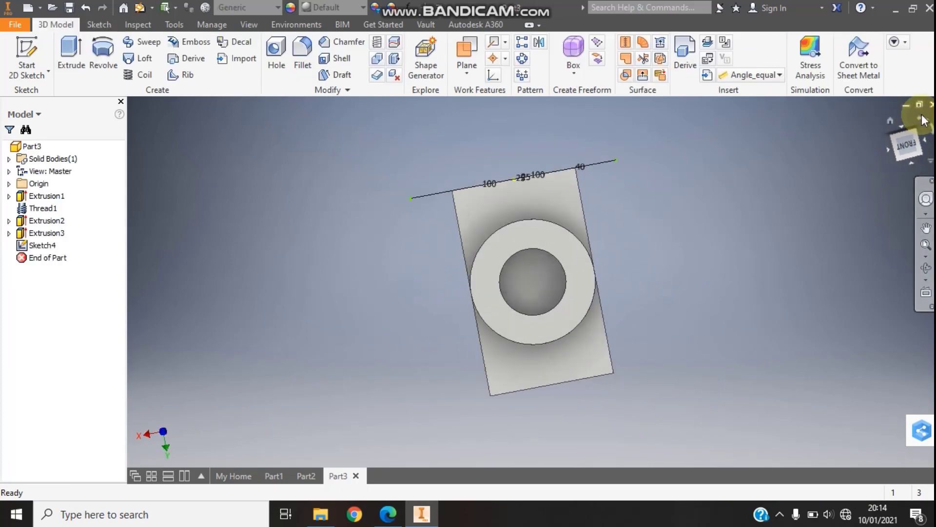
left_click(920, 123)
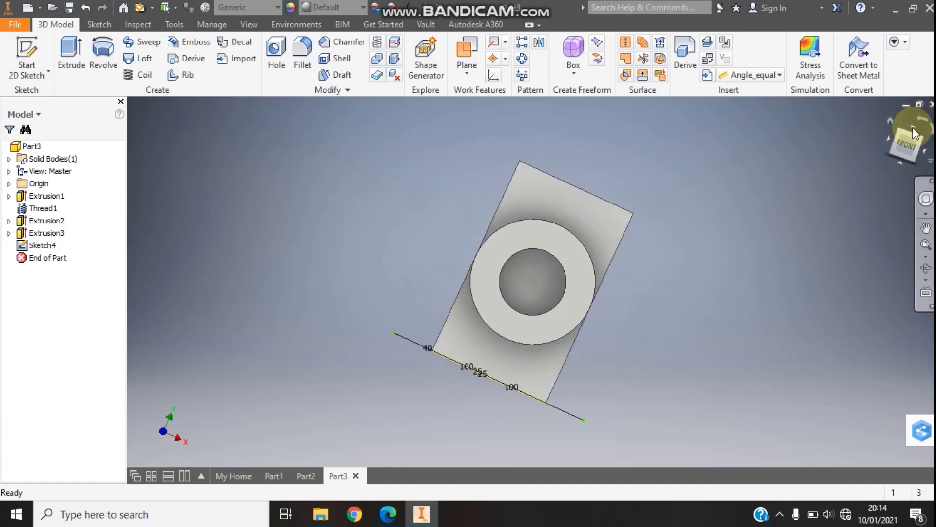
left_click(897, 133)
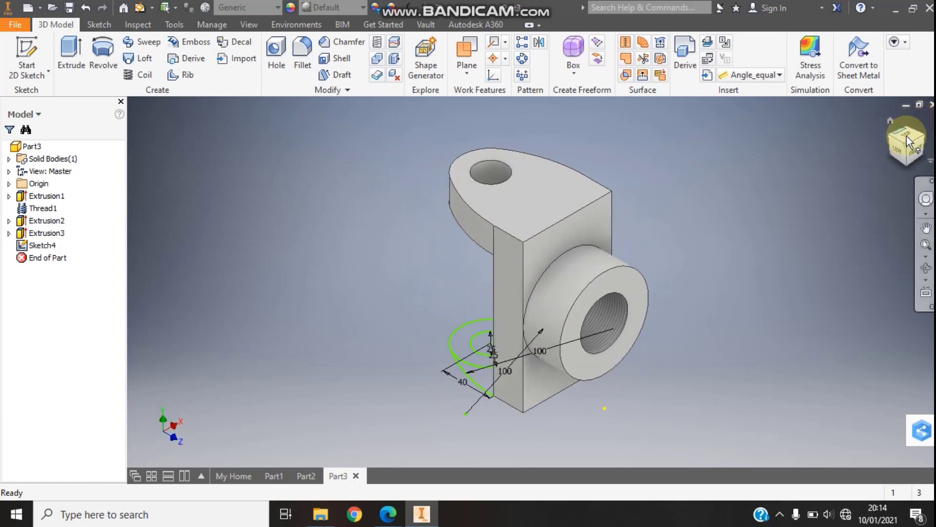
left_click(924, 145)
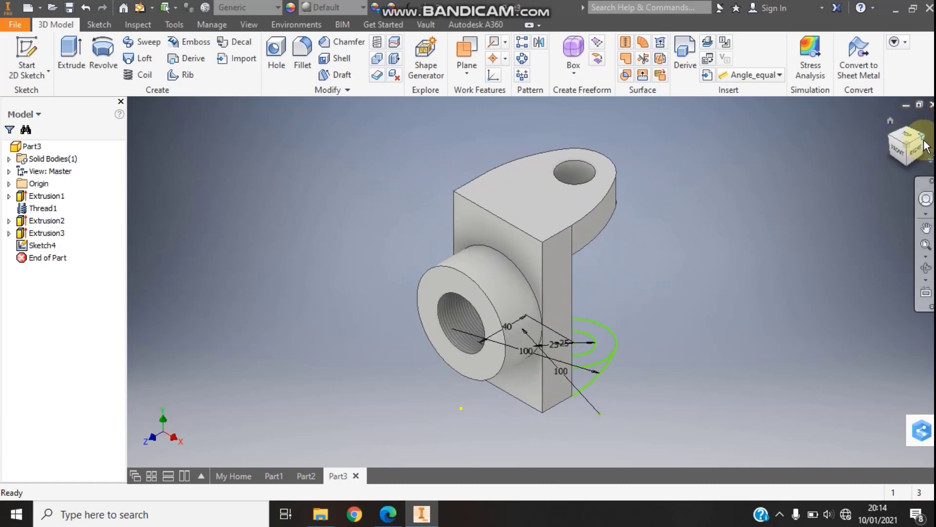
left_click(925, 144)
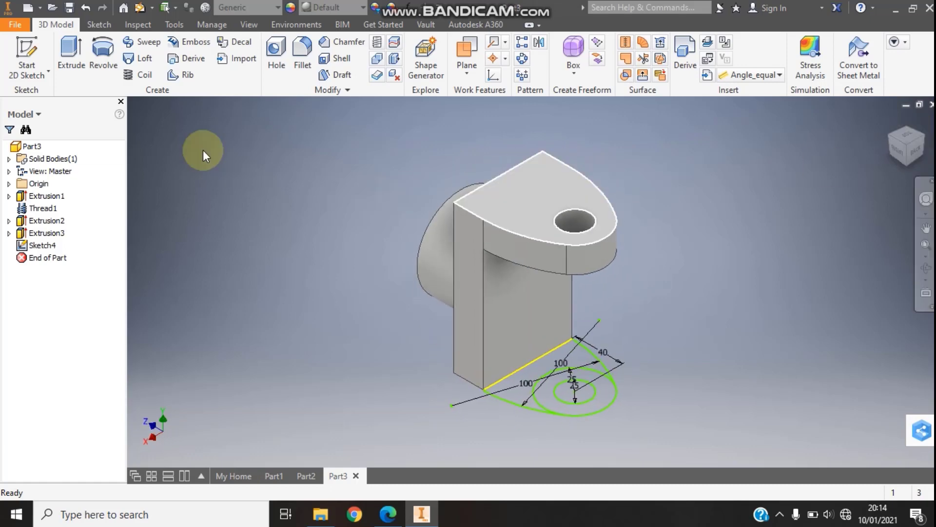
left_click(82, 53)
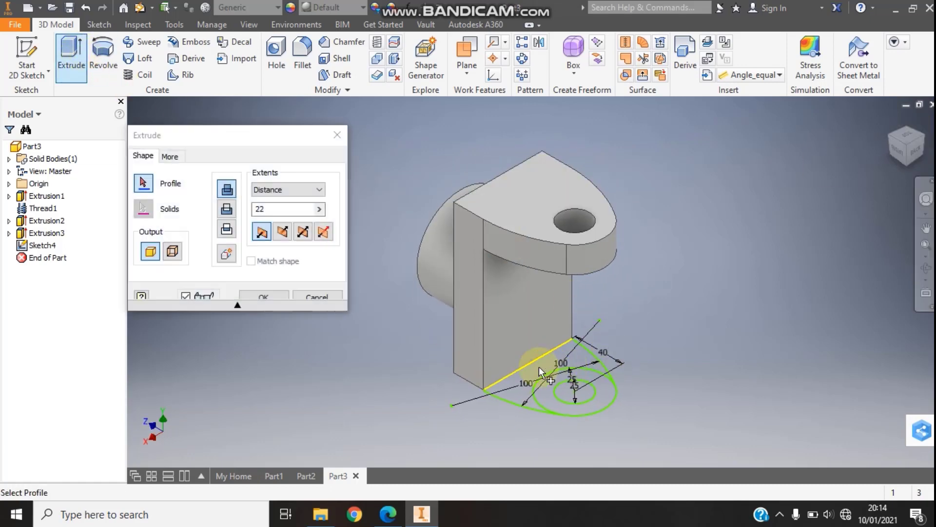
left_click(517, 382)
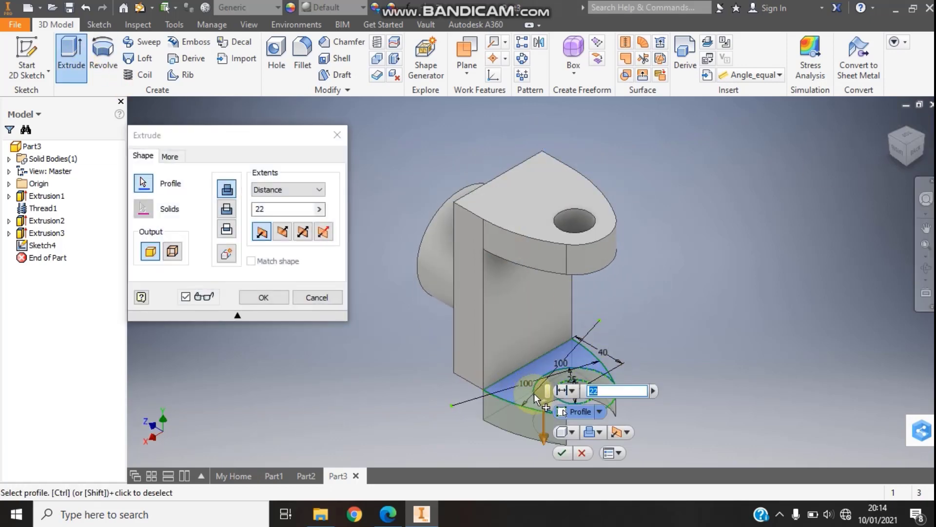
left_click(534, 393)
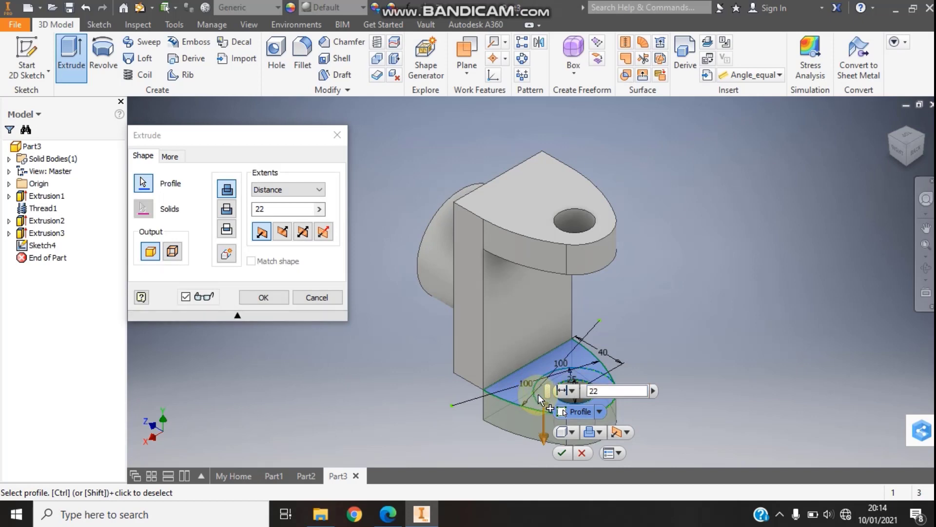
left_click(283, 232)
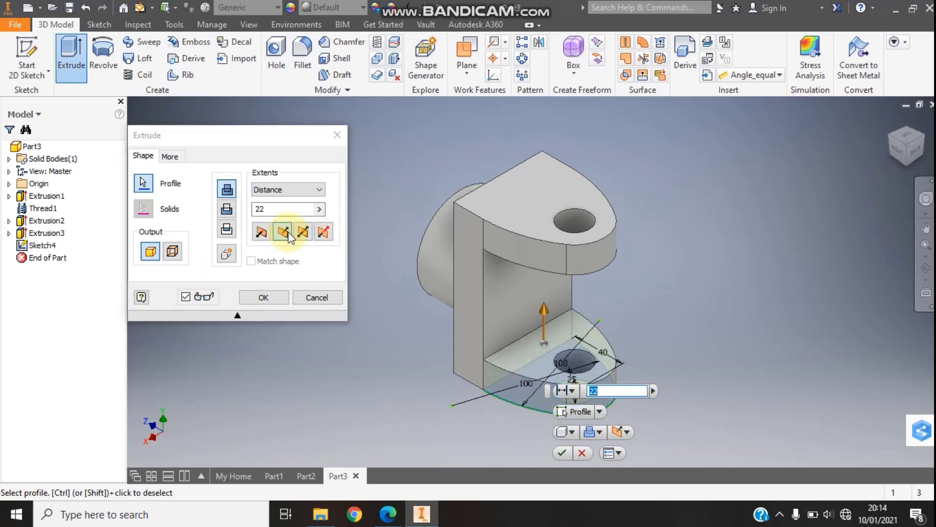
left_click(562, 453)
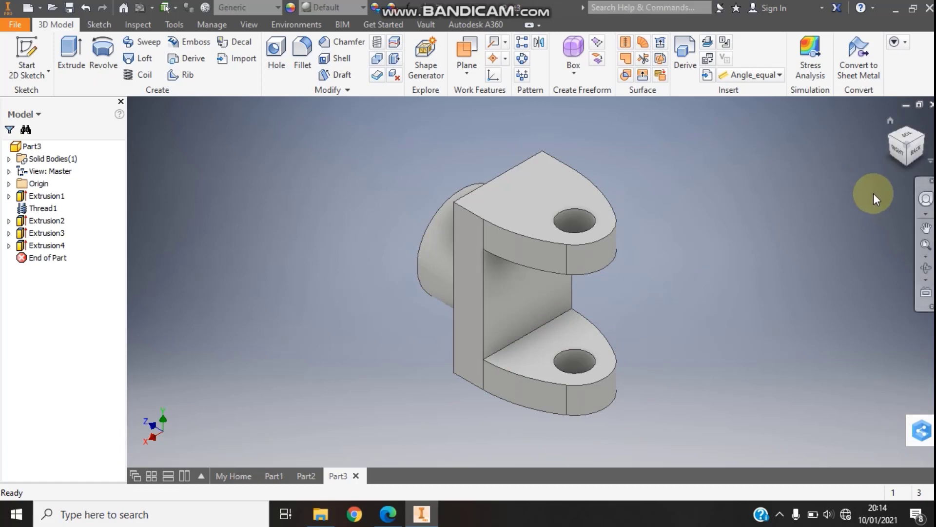
left_click(926, 267)
- Start a fillet and select the top plate-lug edge and the boss's circular edge
mouse_move(582, 300)
left_mouse_down()
mouse_move(627, 292)
mouse_move(746, 225)
left_mouse_up()
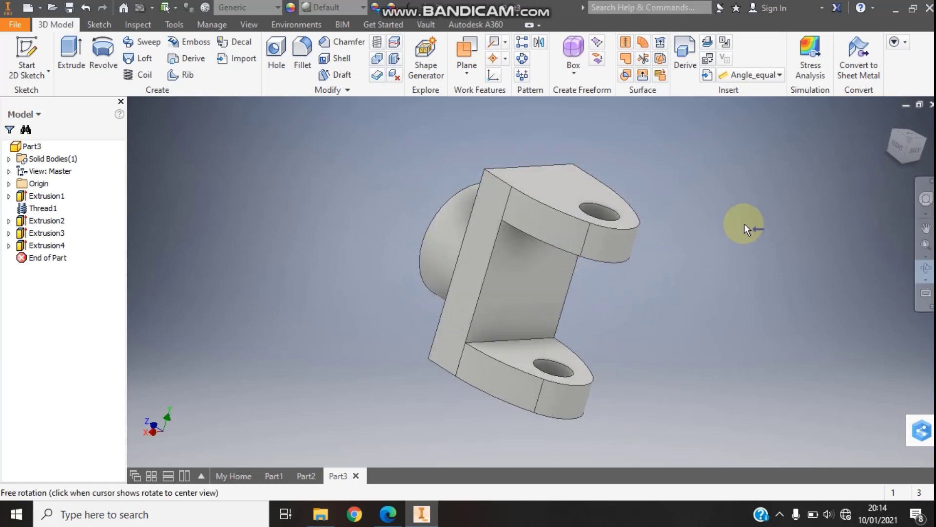
left_click(890, 133)
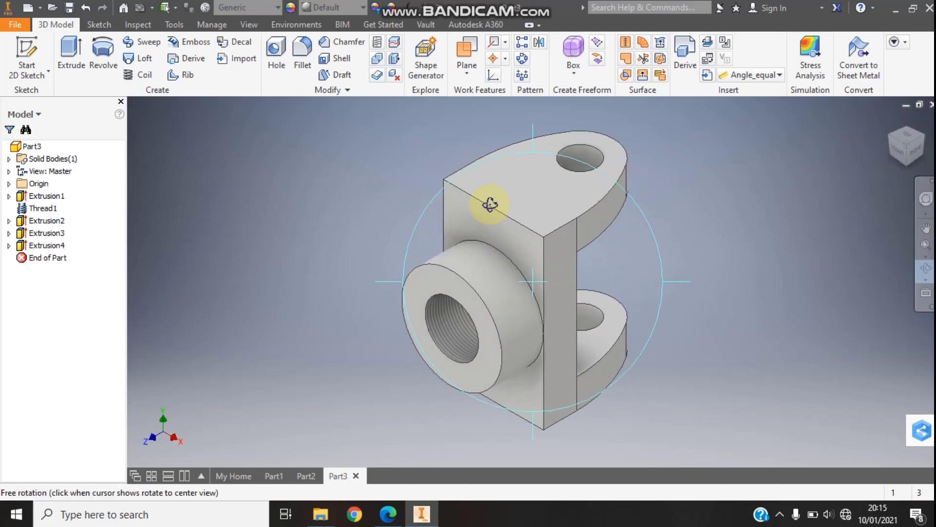
key("Escape")
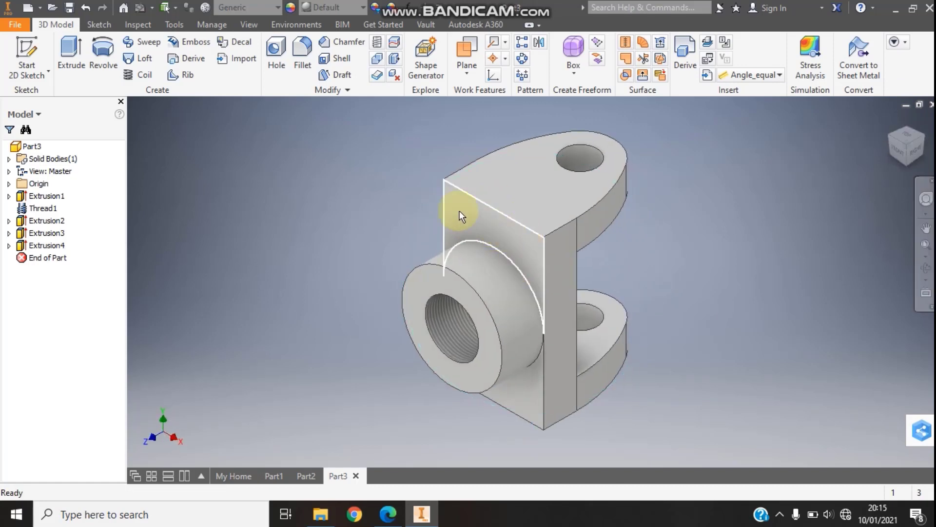
left_click(301, 49)
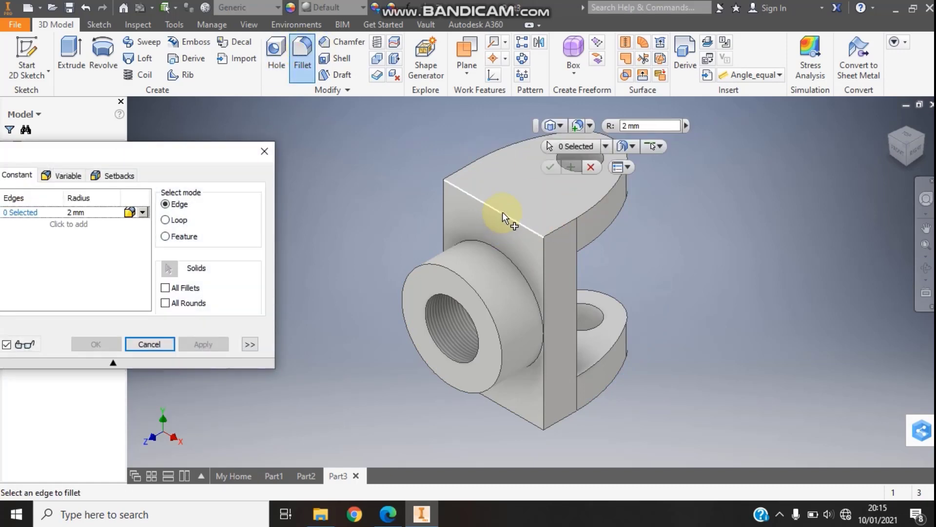
left_click(502, 212)
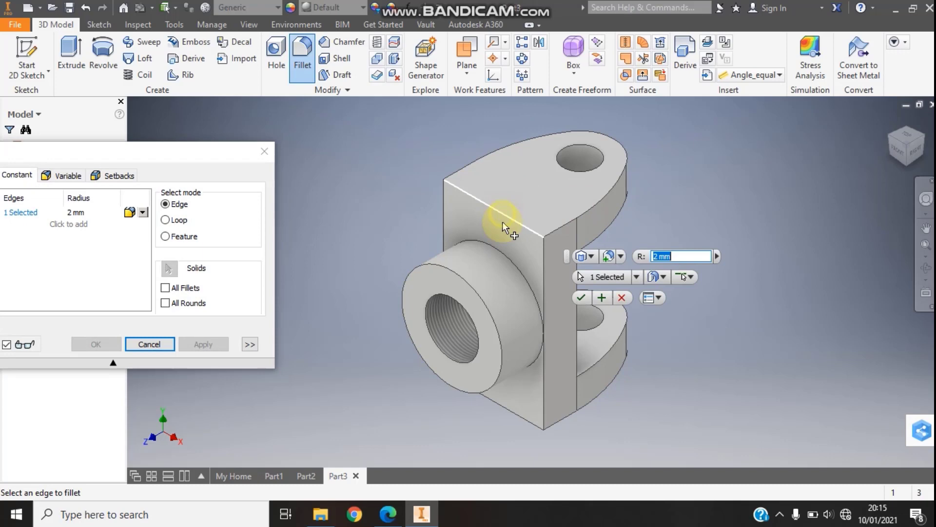
left_click(508, 254)
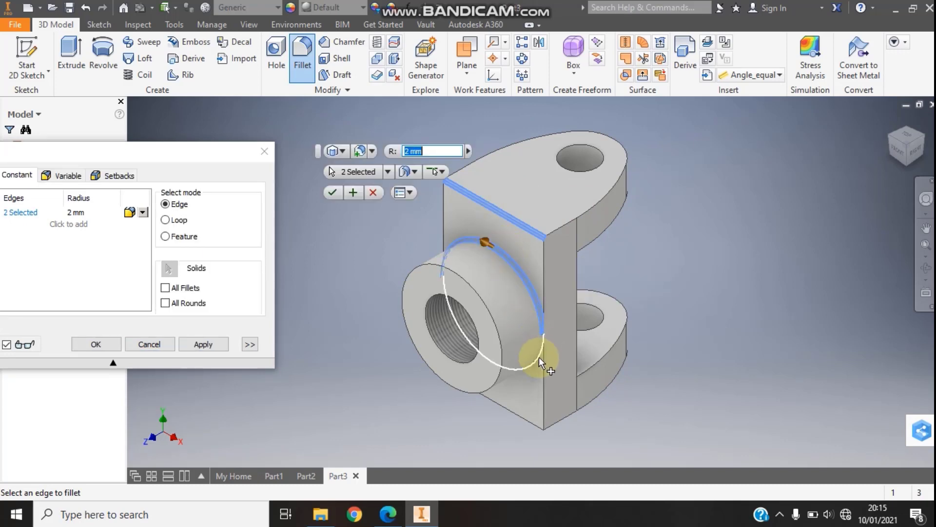
left_click(539, 357)
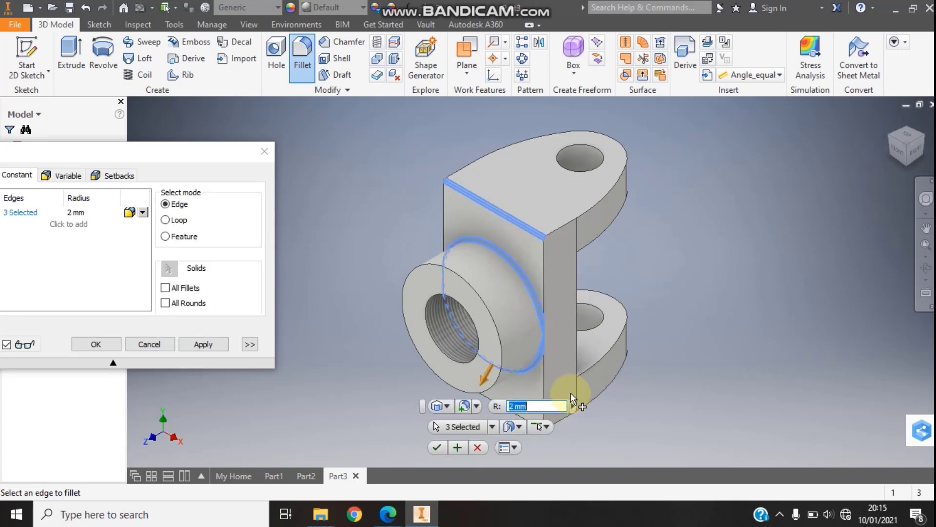
- Add the edges above the lower lug, along the plate bottom, and under the top lug
left_click(923, 141)
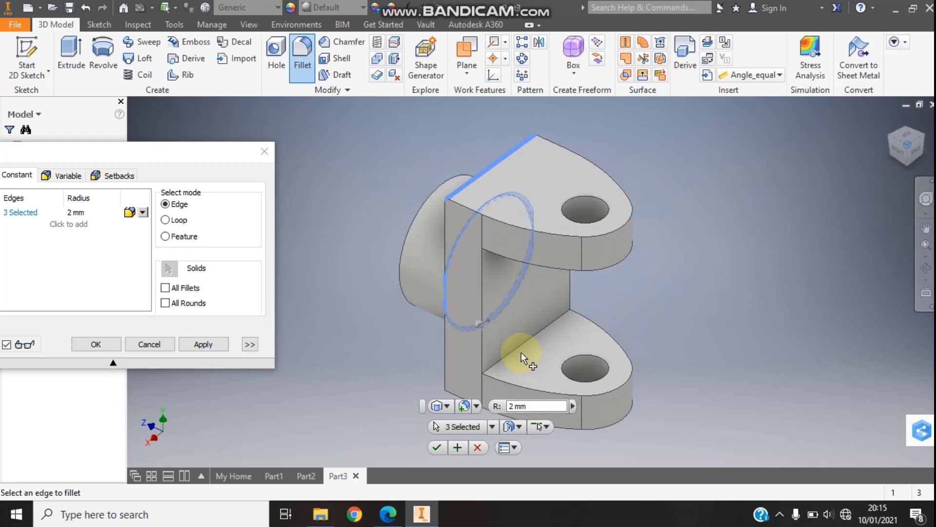
left_click(522, 344)
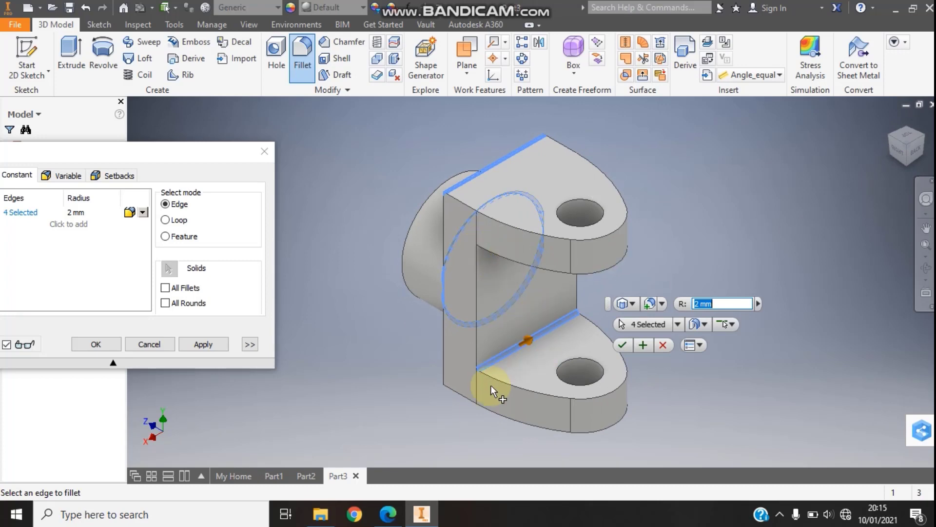
left_click(890, 142)
left_click(507, 412)
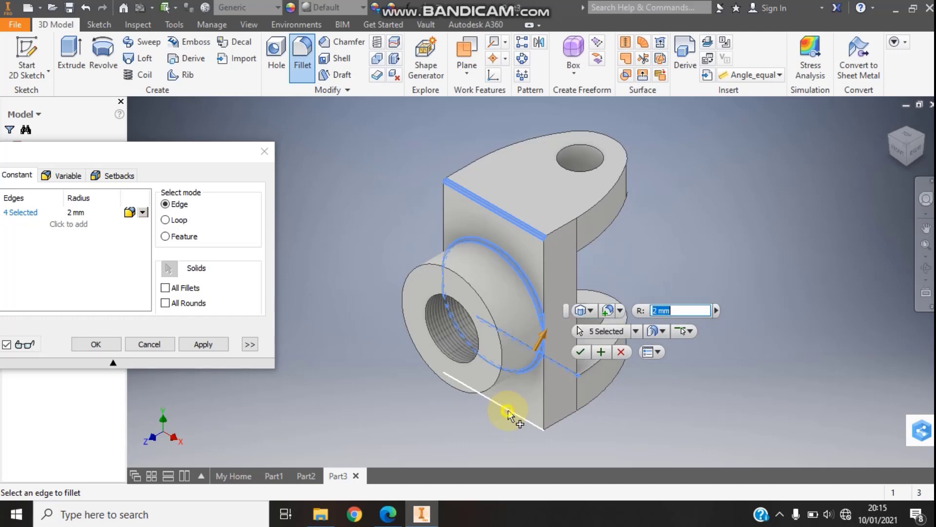
left_click(908, 163)
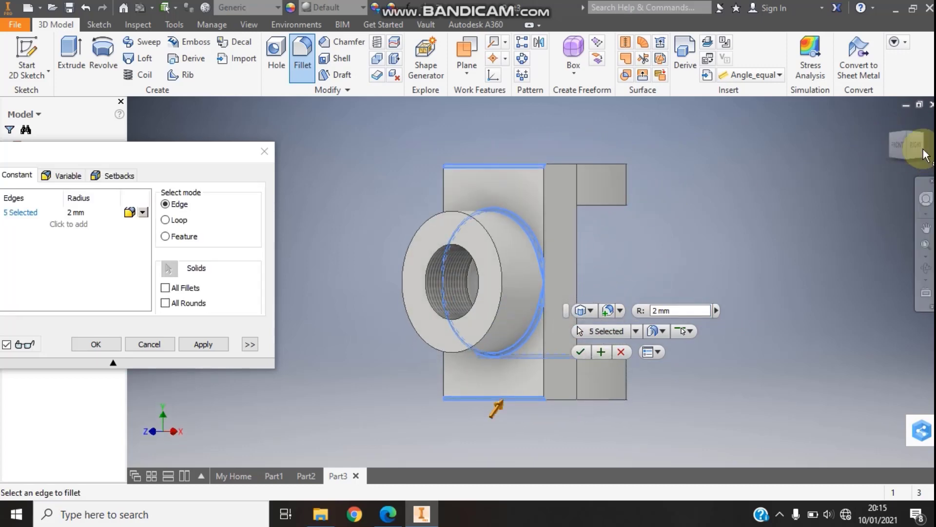
left_click_drag(867, 144, 552, 222)
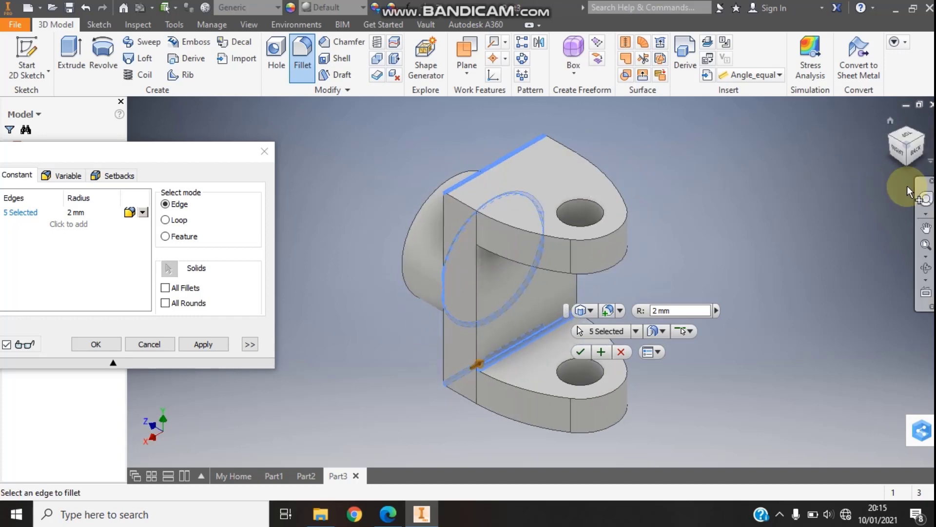
left_click_drag(908, 170, 501, 223)
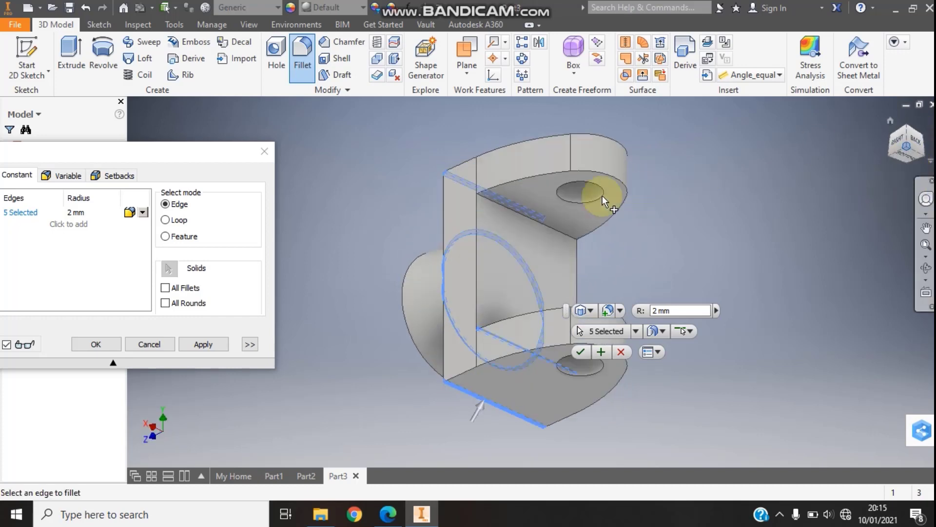
left_click(502, 213)
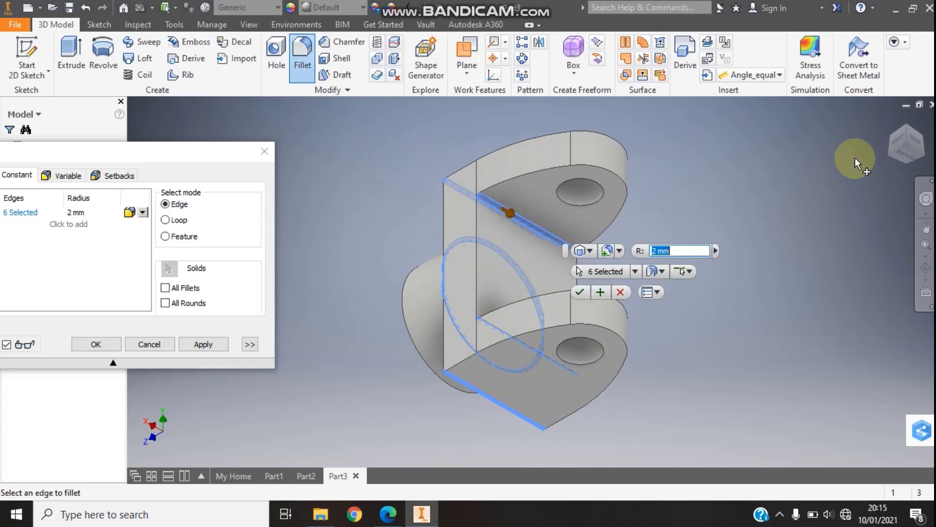
left_click(908, 131)
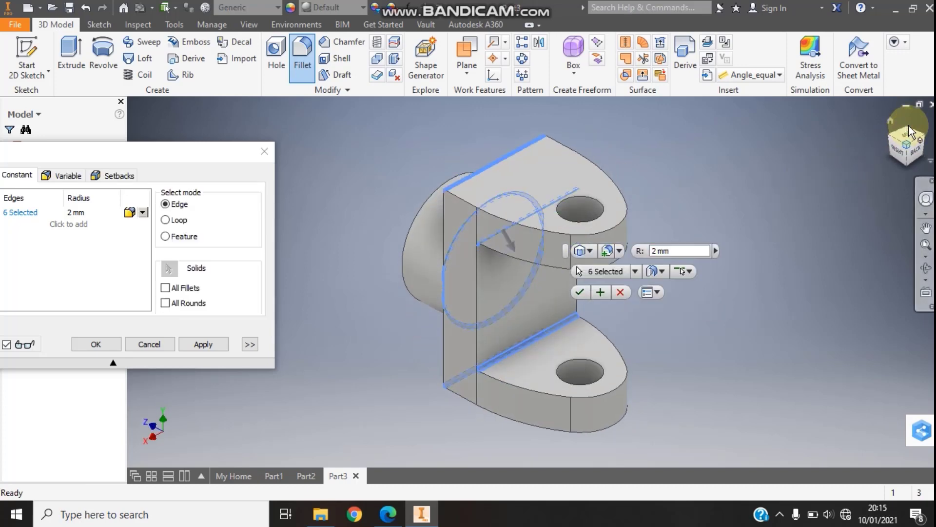
- Set the fillet radius to 6 mm and apply it to the six edges
left_click_drag(680, 251, 617, 251)
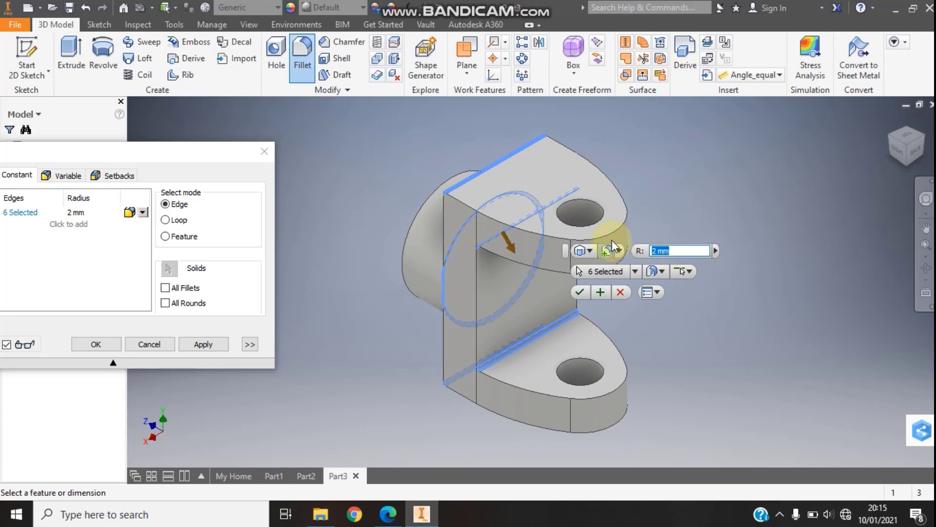
type("6")
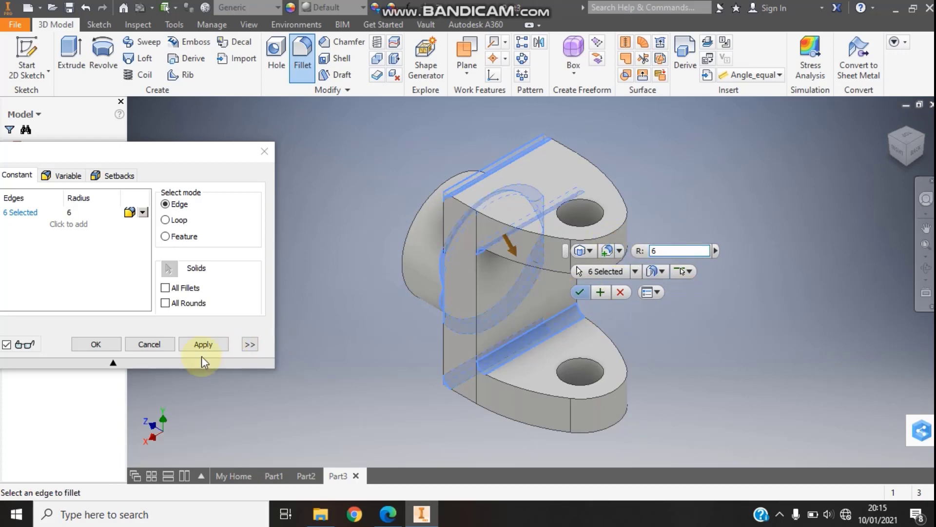
left_click(190, 344)
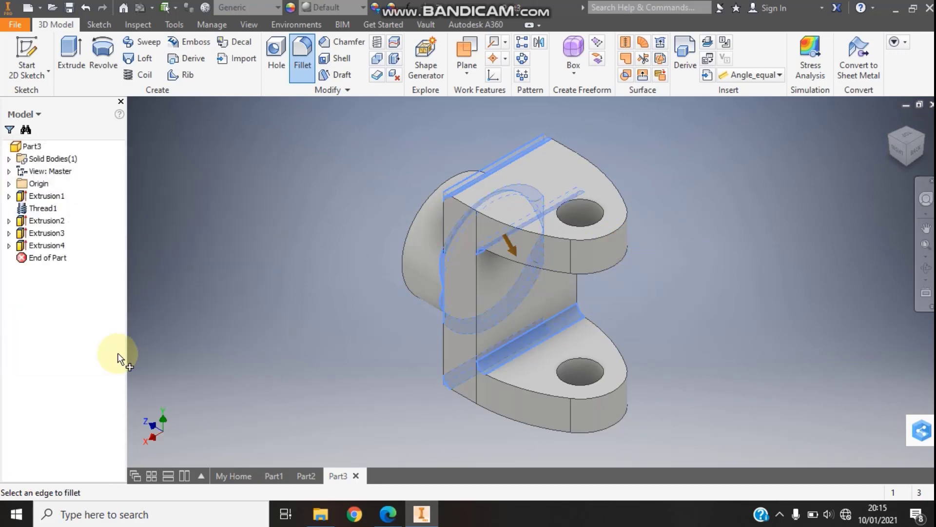
left_click(146, 344)
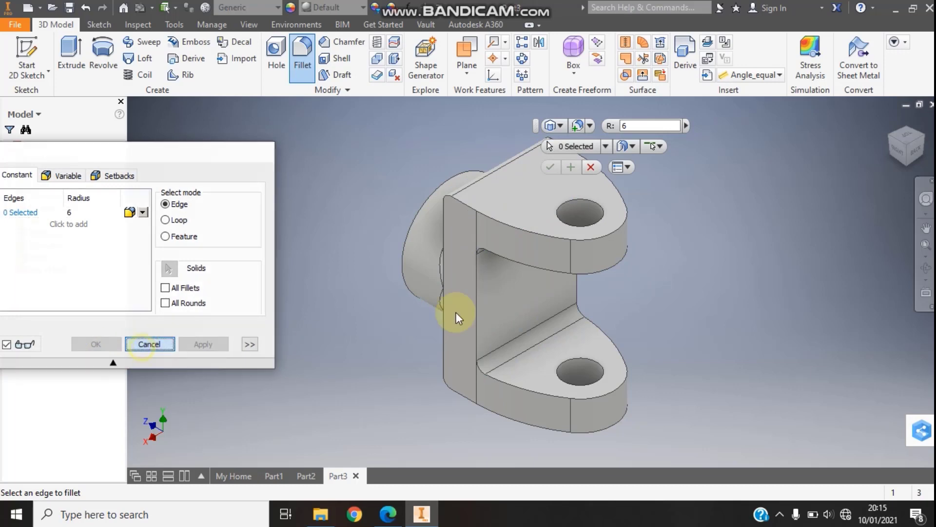
left_click(885, 137)
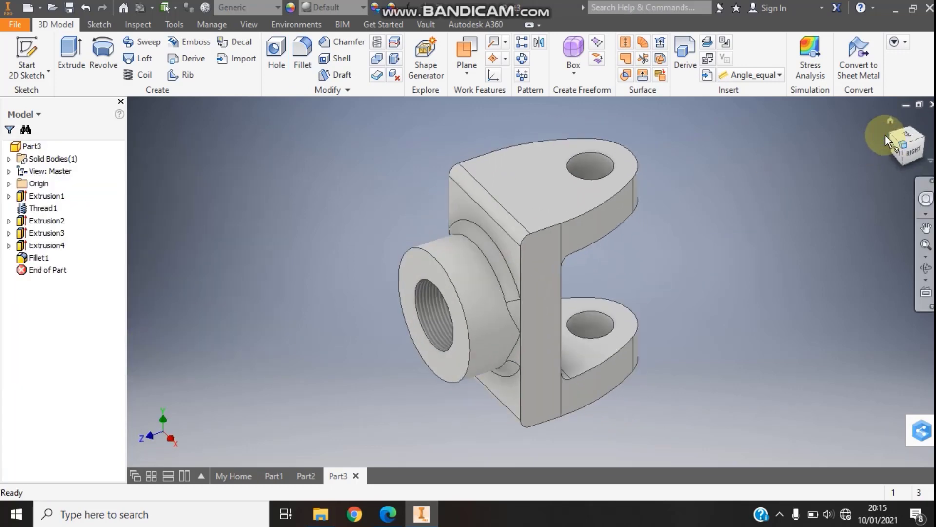
left_click(925, 267)
mouse_move(597, 291)
left_mouse_down()
mouse_move(704, 278)
mouse_move(741, 291)
mouse_move(689, 310)
mouse_move(612, 313)
mouse_move(587, 258)
mouse_move(700, 243)
mouse_move(612, 341)
mouse_move(547, 360)
mouse_move(485, 338)
mouse_move(460, 350)
mouse_move(428, 283)
mouse_move(520, 262)
mouse_move(522, 286)
mouse_move(444, 307)
mouse_move(286, 299)
mouse_move(355, 335)
mouse_move(336, 395)
left_mouse_up()
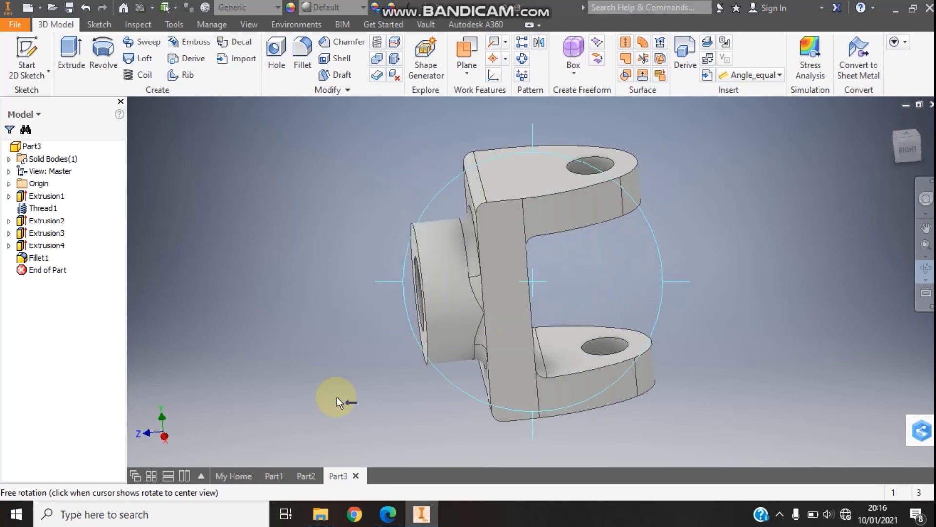
left_click(386, 513)
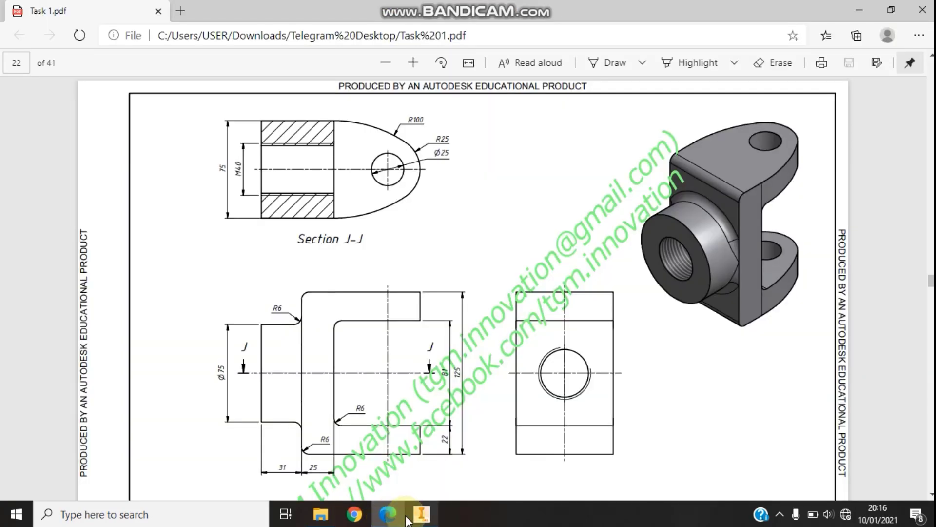
left_click(422, 513)
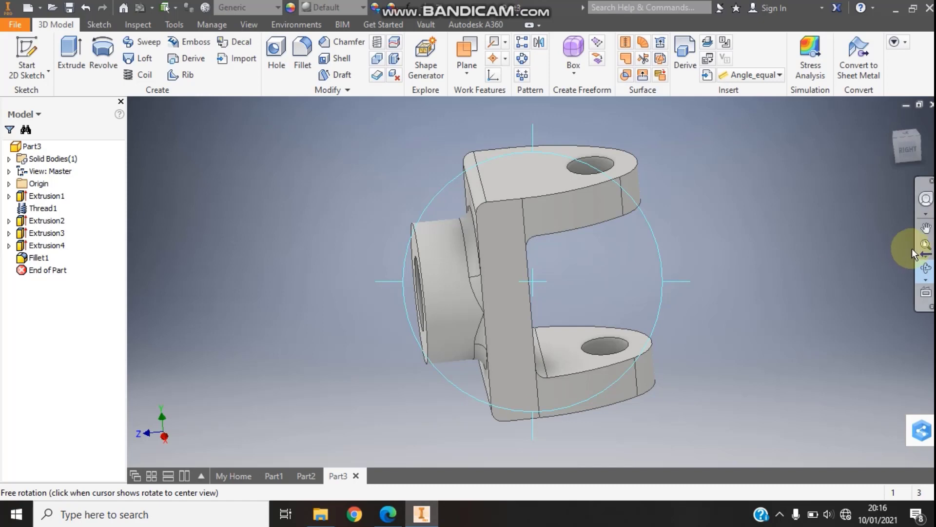
left_click(925, 267)
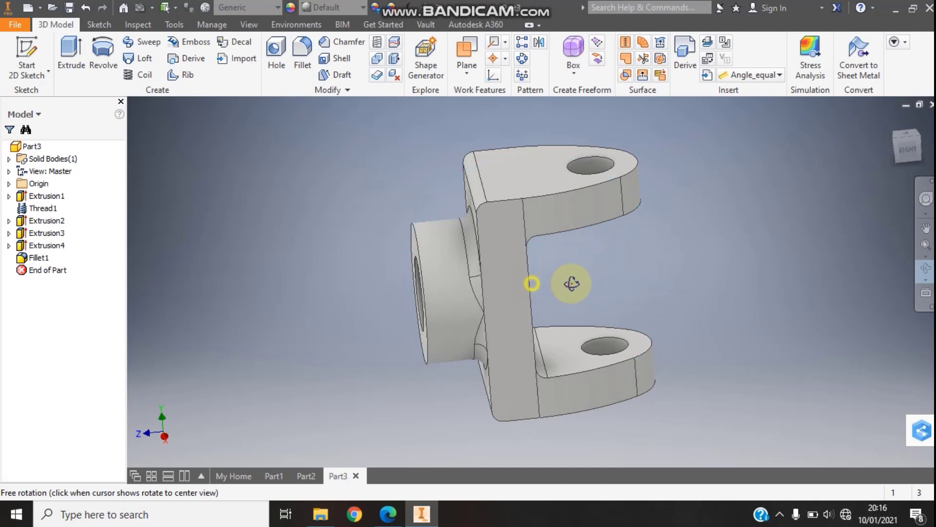
mouse_move(570, 282)
left_mouse_down()
mouse_move(502, 303)
mouse_move(523, 224)
left_mouse_up()
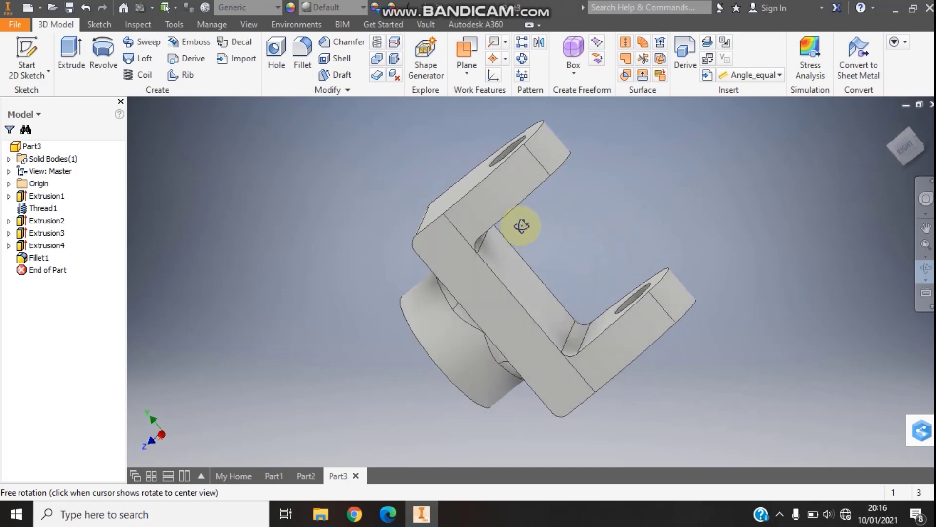
left_click(756, 336)
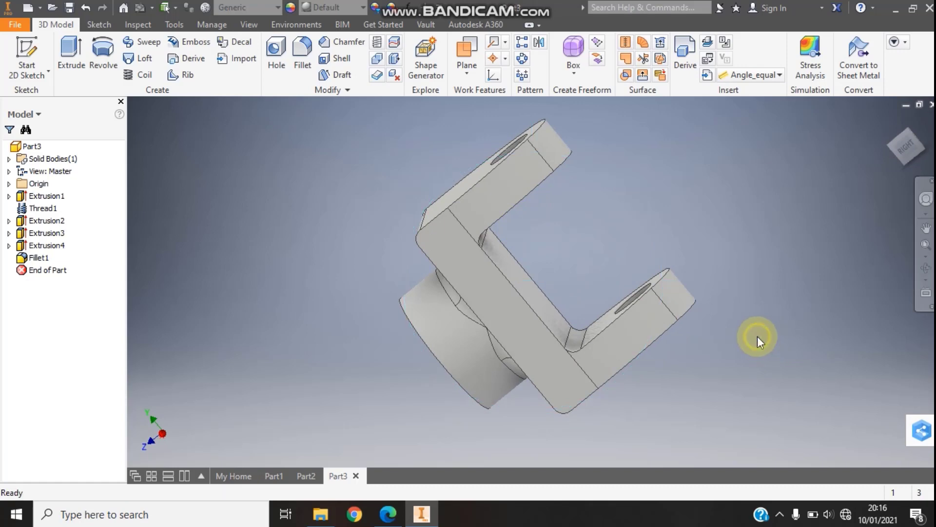